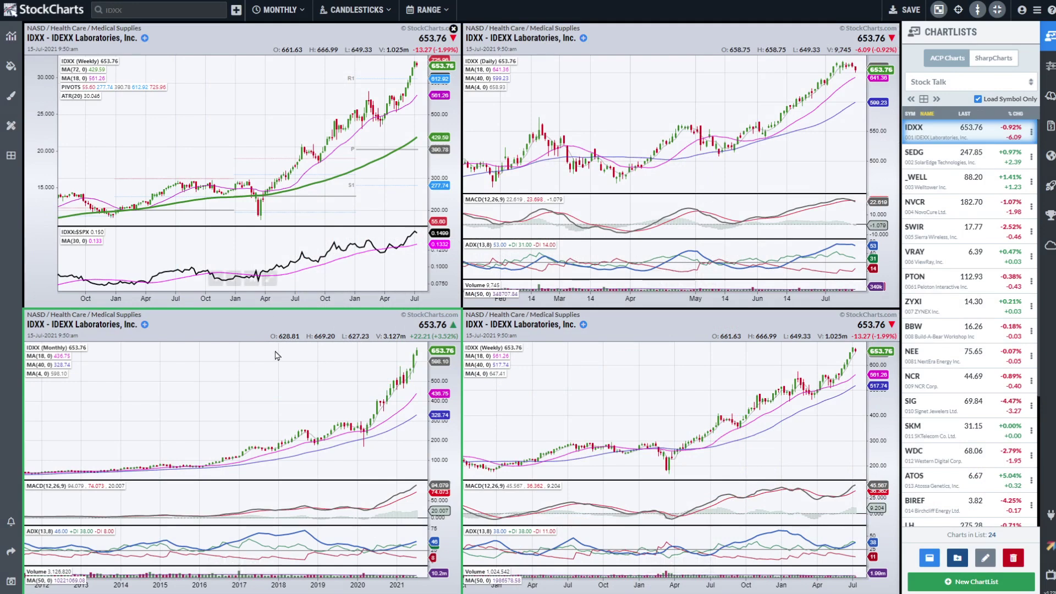
- Load SEDG from the Stock Talk ChartList and examine its monthly chart enlarged, followed by the decline on its weekly chart
mouse_move(330, 388)
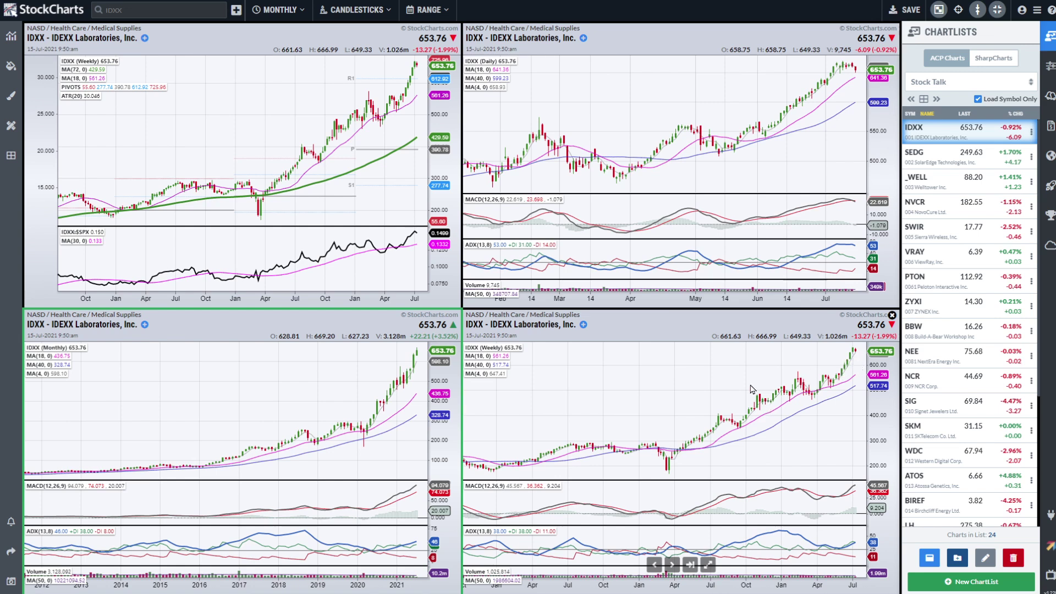
click(947, 157)
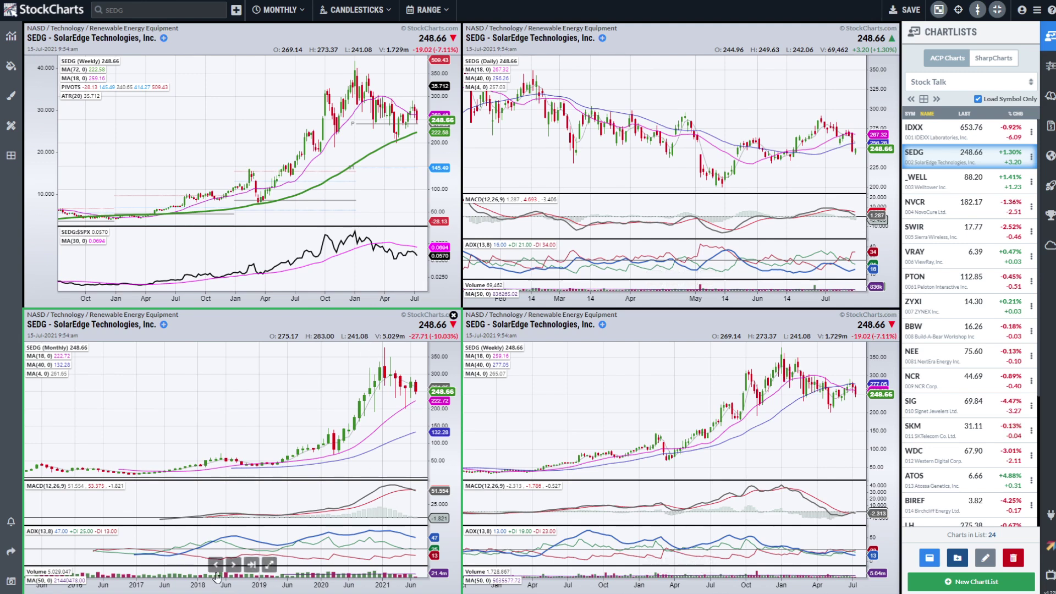
click(269, 565)
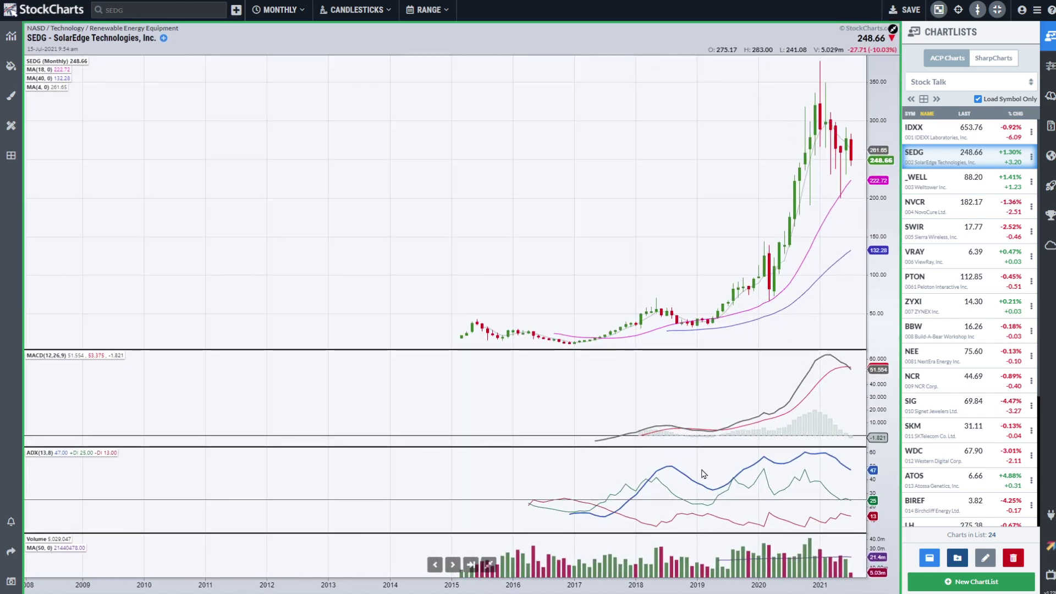
click(488, 565)
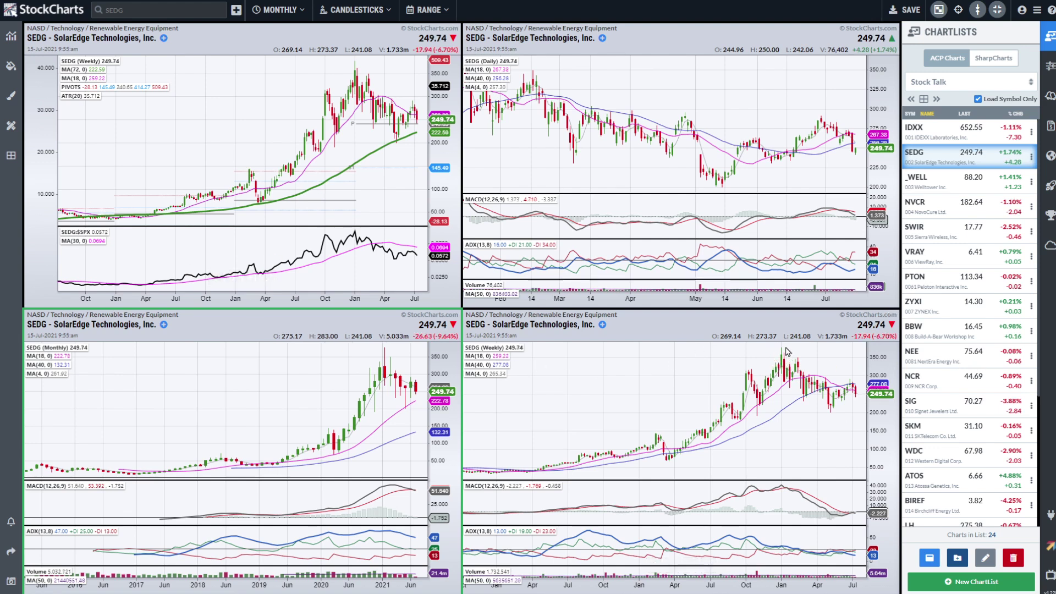
drag(780, 351, 861, 407)
drag(844, 379, 858, 380)
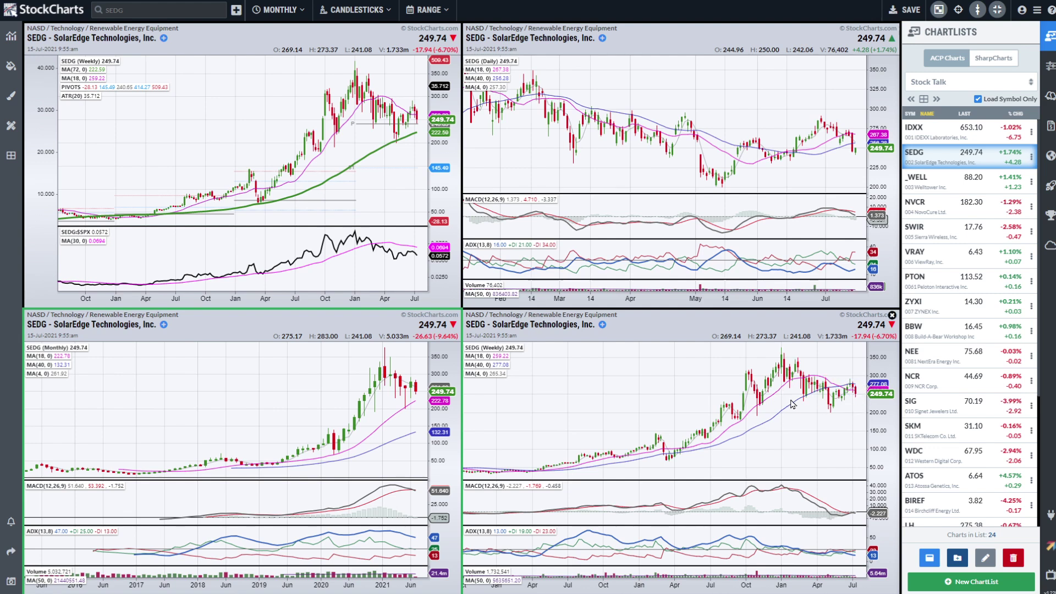
- Load _WELL from the ChartList, examine its weekly chart enlarged, and return to the four-chart layout
click(957, 181)
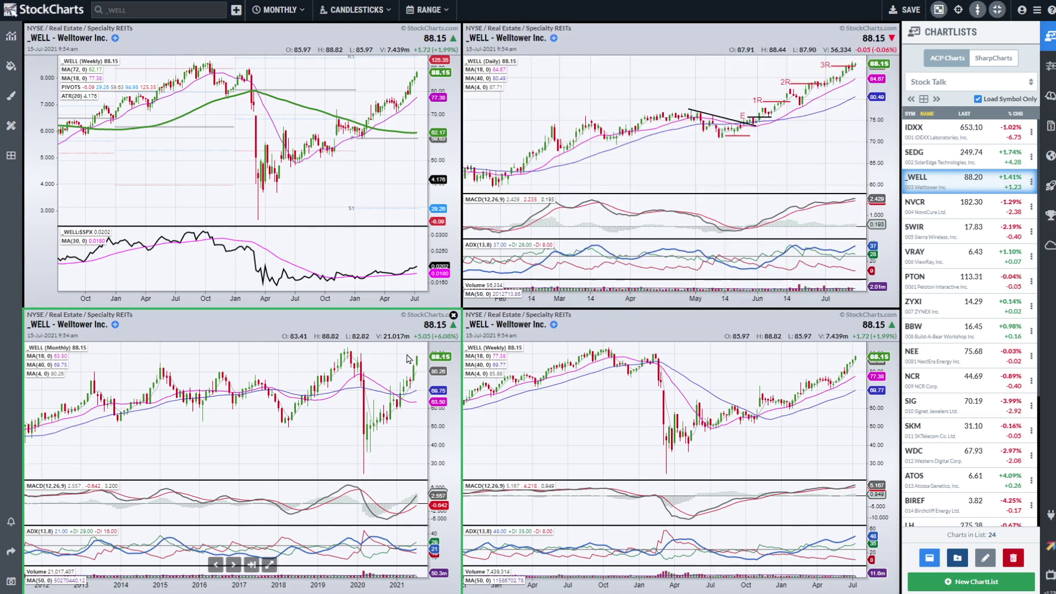
click(789, 371)
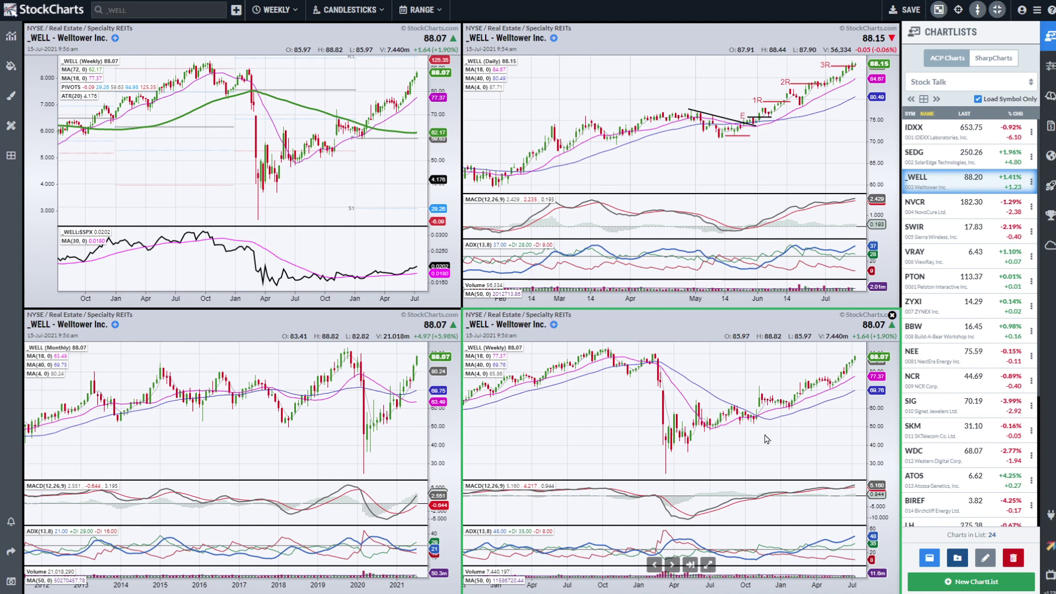
click(708, 565)
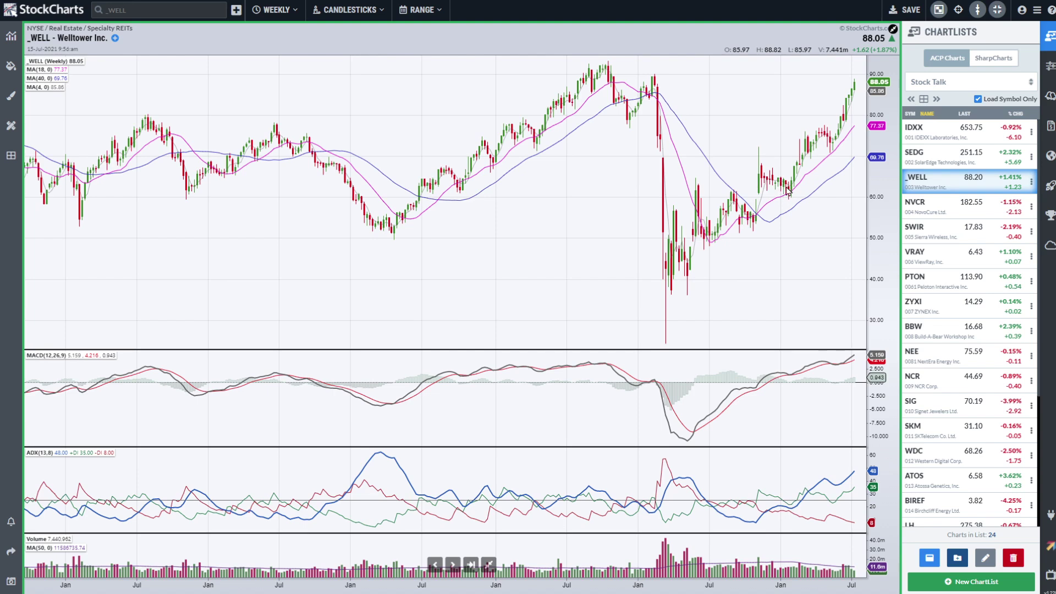
click(489, 565)
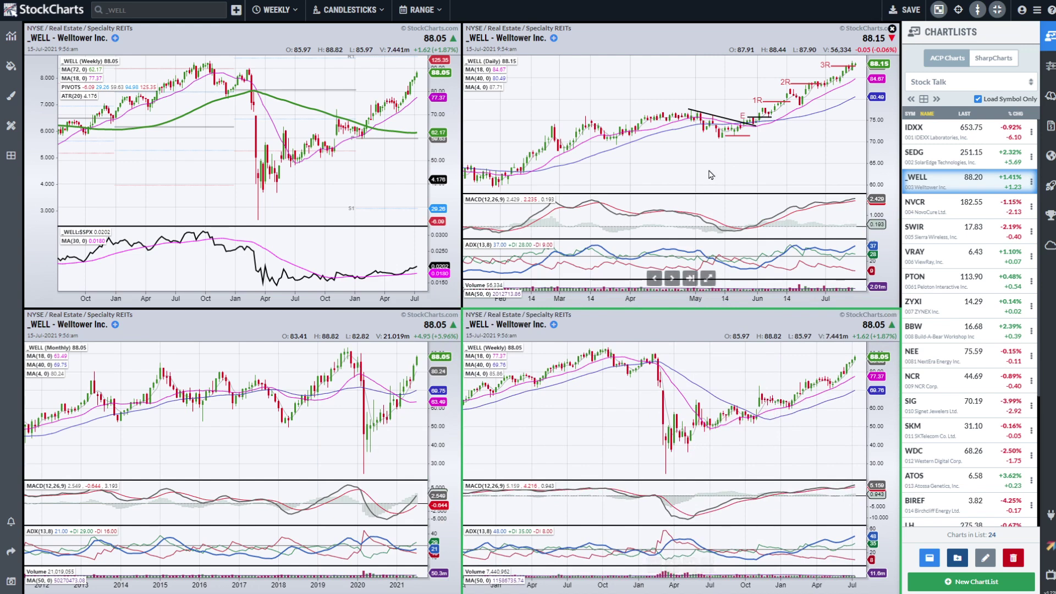
- Enlarge _WELL's daily chart and inspect the downtrend line break near the E entry level with the crosshair
click(709, 281)
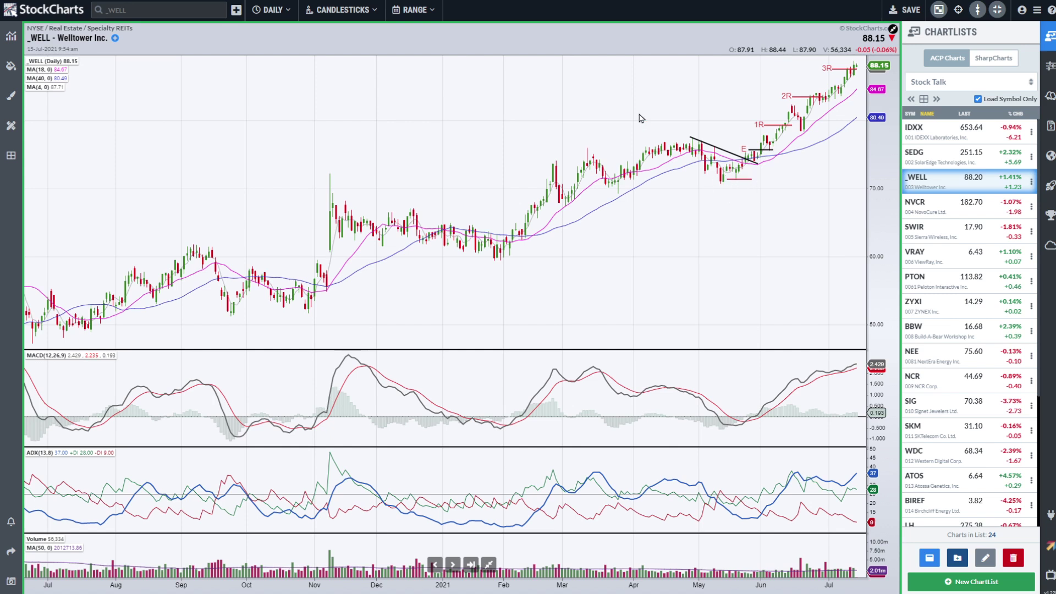
click(702, 142)
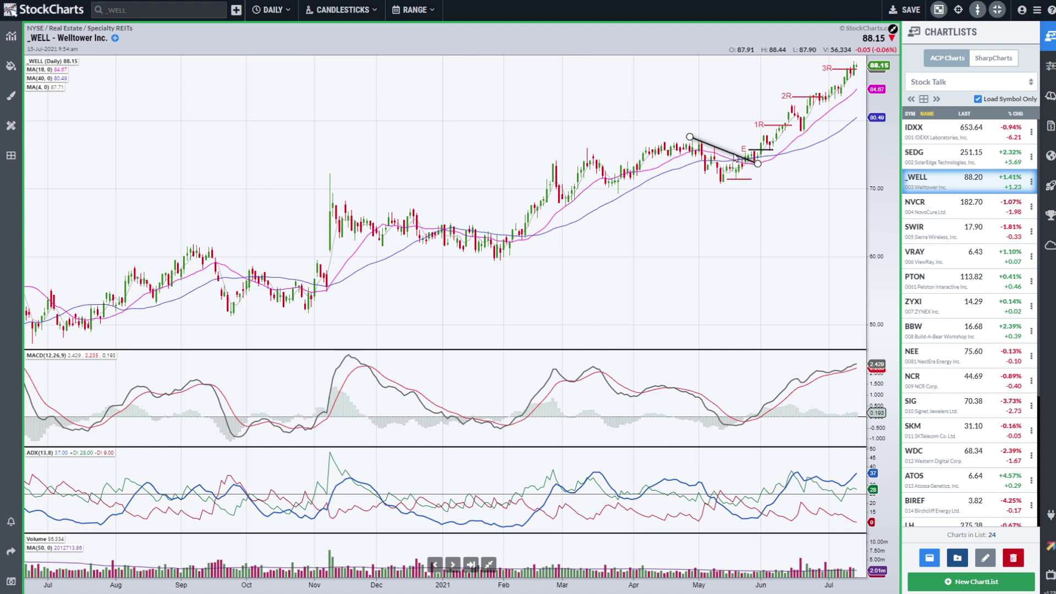
click(741, 288)
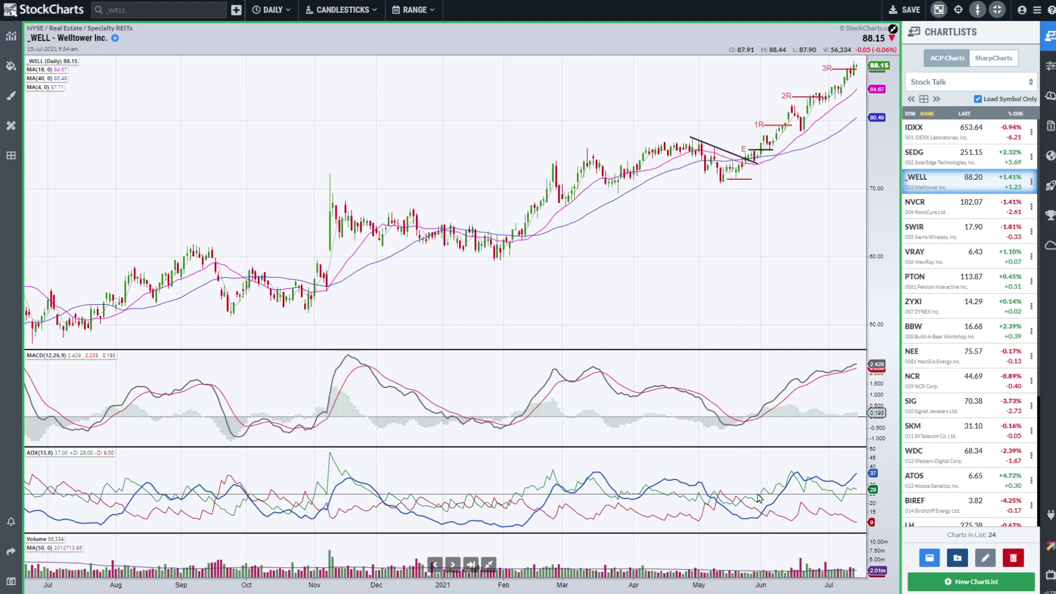
click(959, 10)
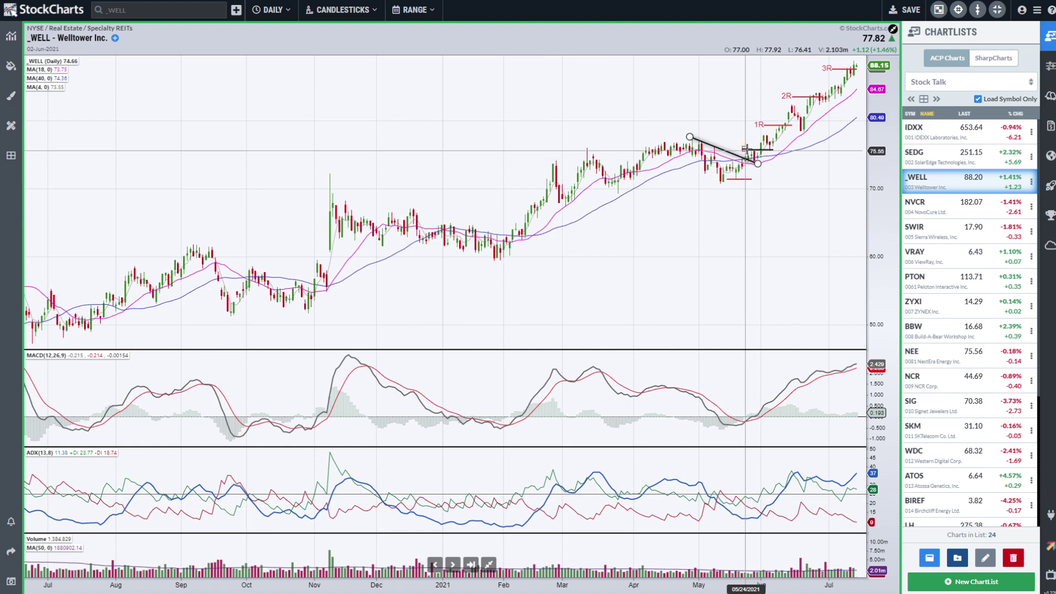
mouse_move(746, 158)
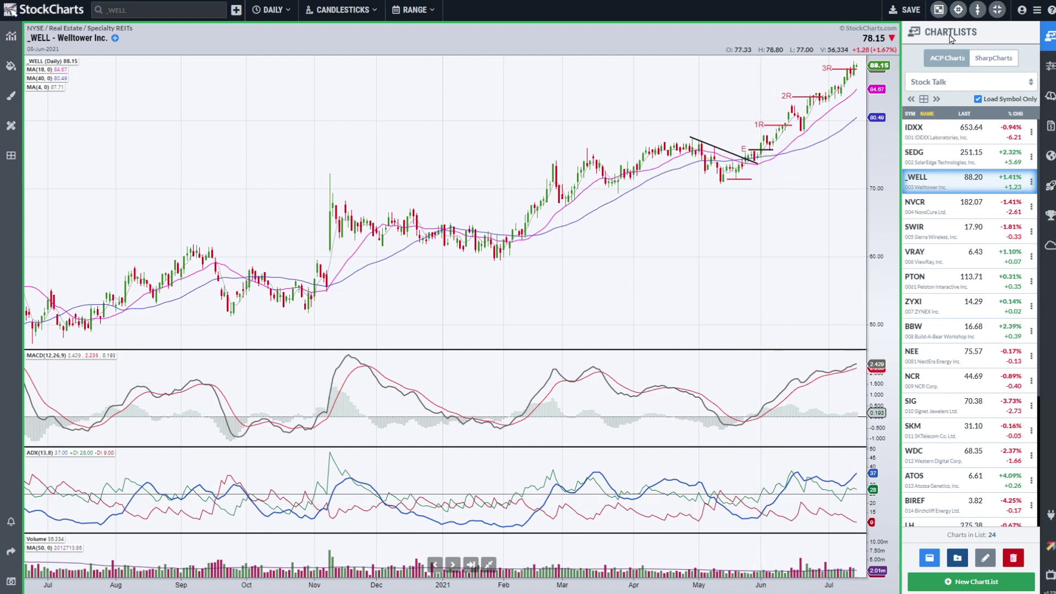
click(960, 10)
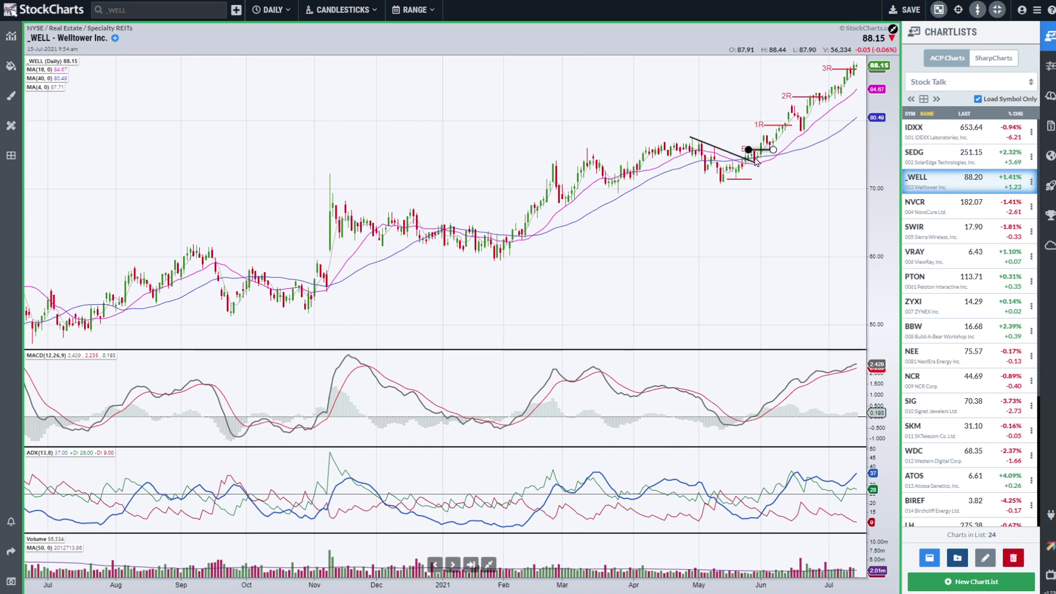
- Move the red stop line on _WELL's daily chart from the May low up to just below the black E entry line
scroll(751, 232, up, 3)
scroll(751, 231, up, 4)
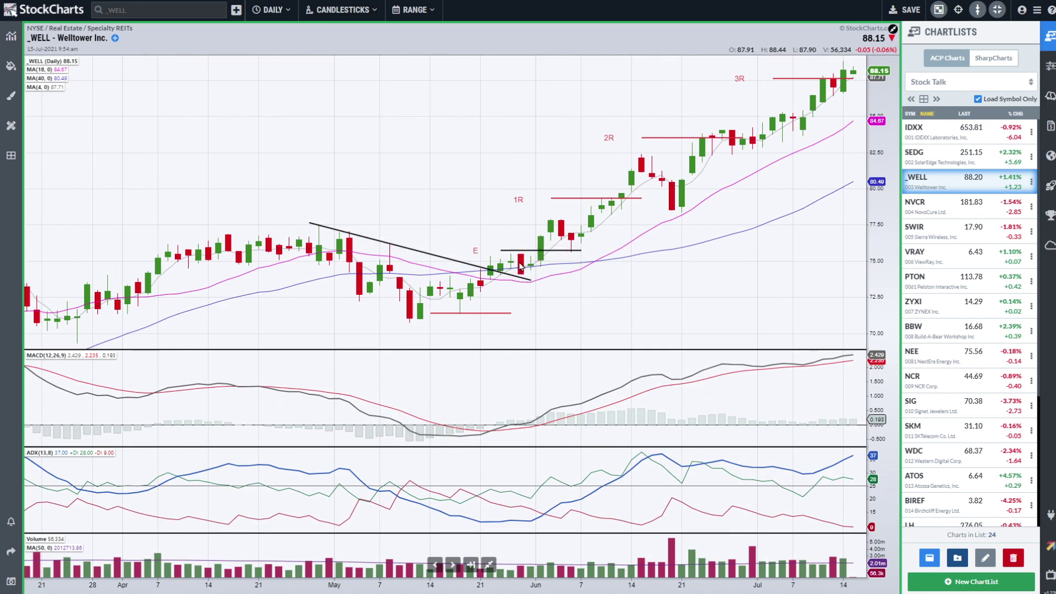
scroll(583, 277, down, 3)
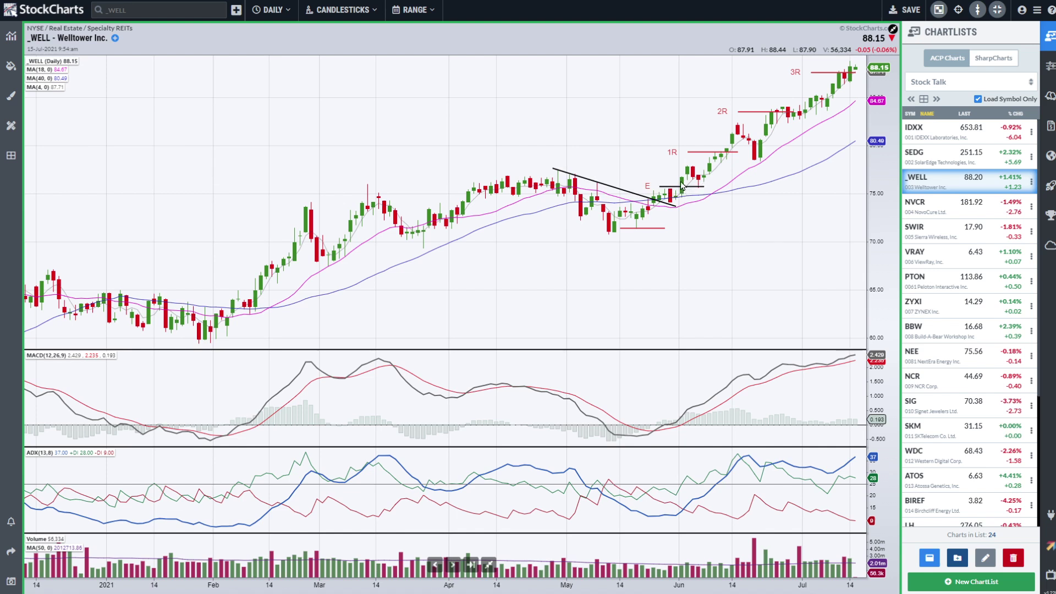
click(646, 188)
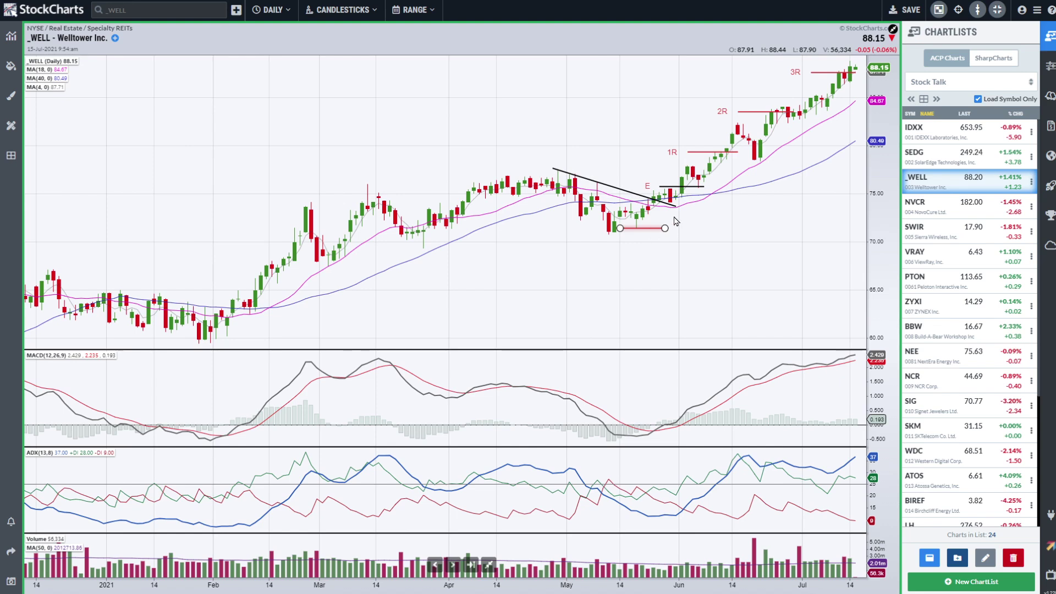
double_click(642, 229)
drag(641, 230, 707, 191)
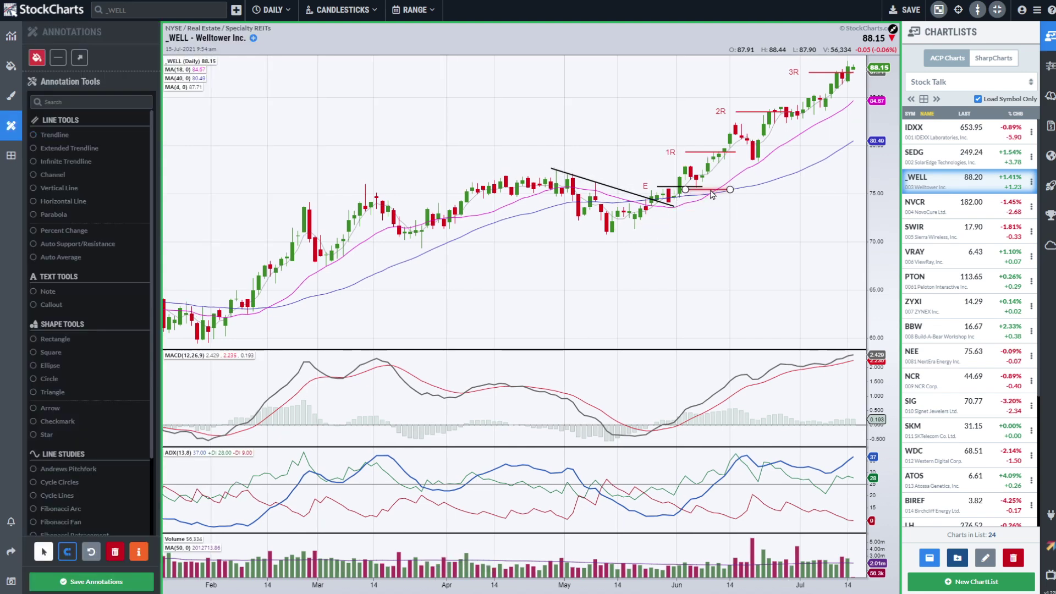
click(11, 126)
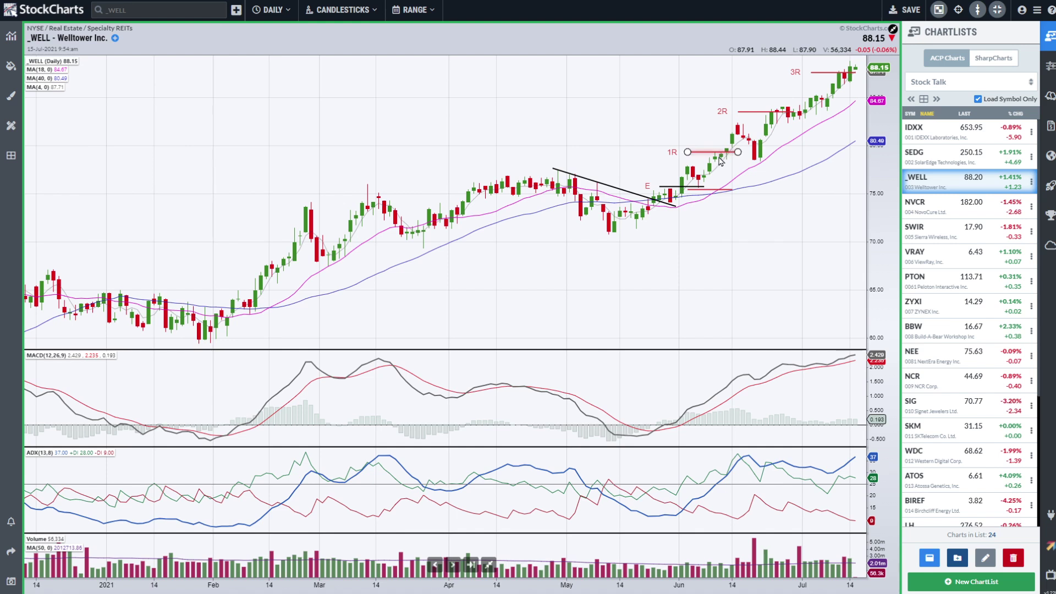
- Check the 2R level and the raised stop line on the daily chart, and restore the four-chart layout
click(767, 110)
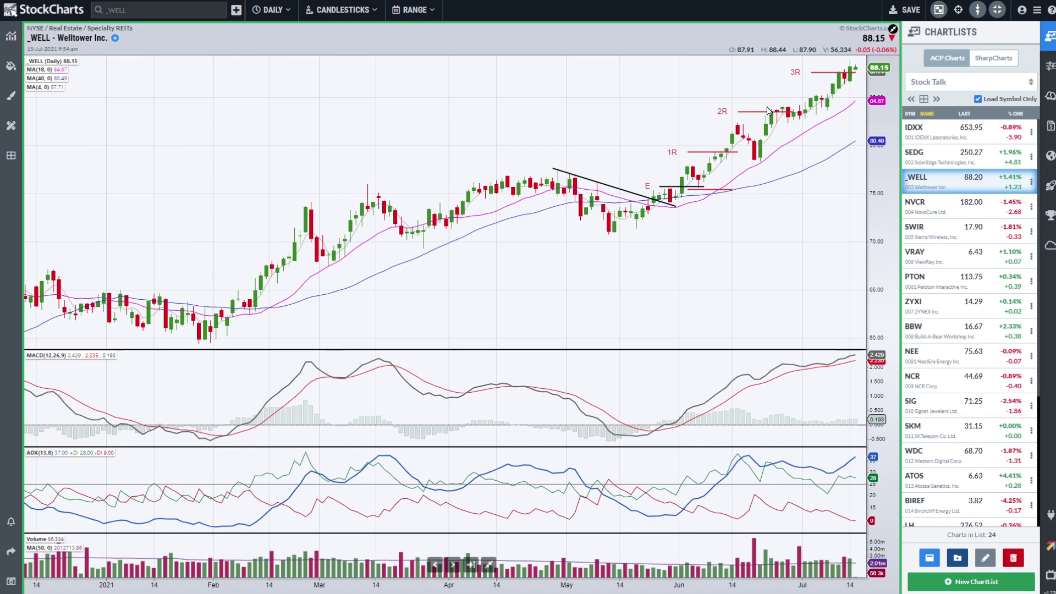
click(717, 192)
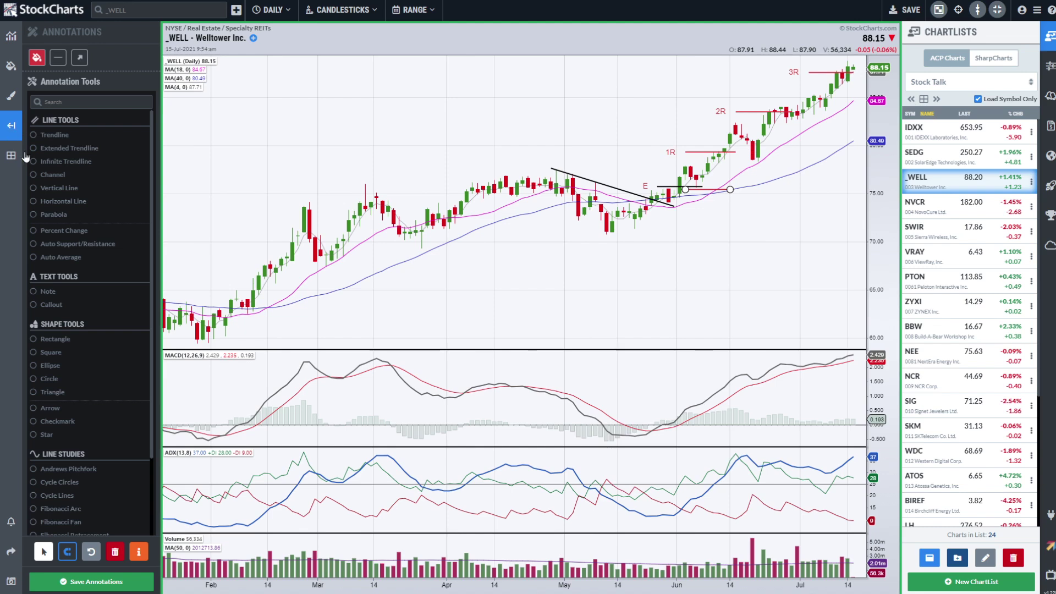
click(11, 125)
click(487, 566)
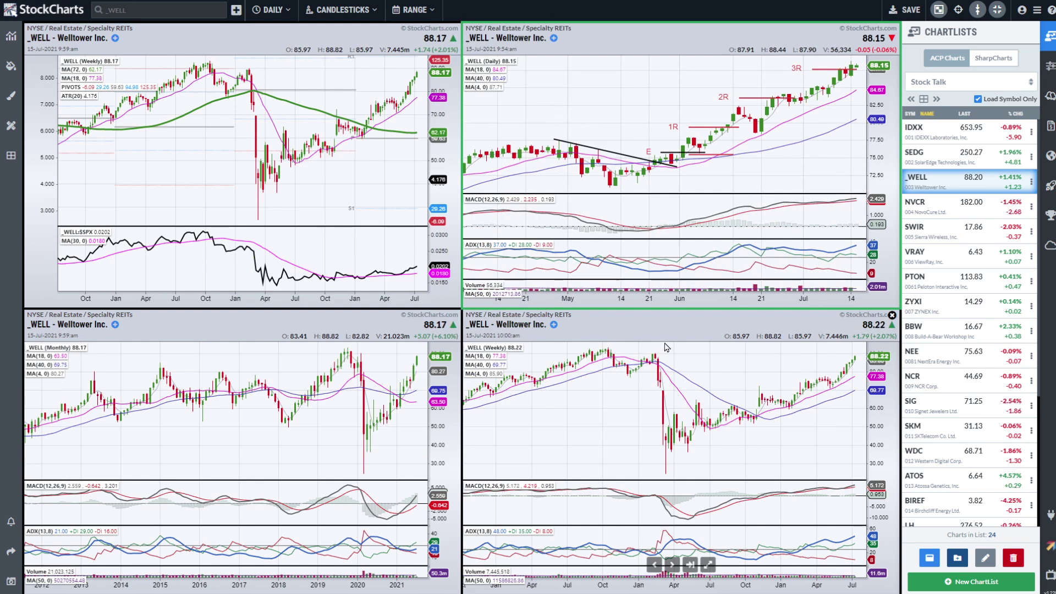
- Review the 1R, 2R and 3R target lines, the downtrend line and the E entry on _WELL's daily chart
click(746, 102)
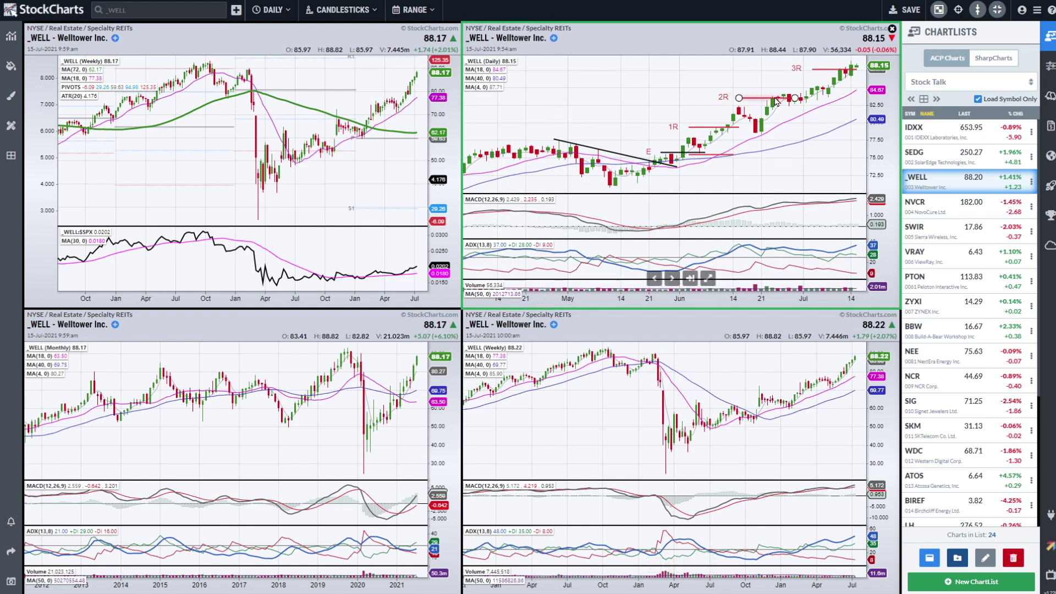
click(825, 70)
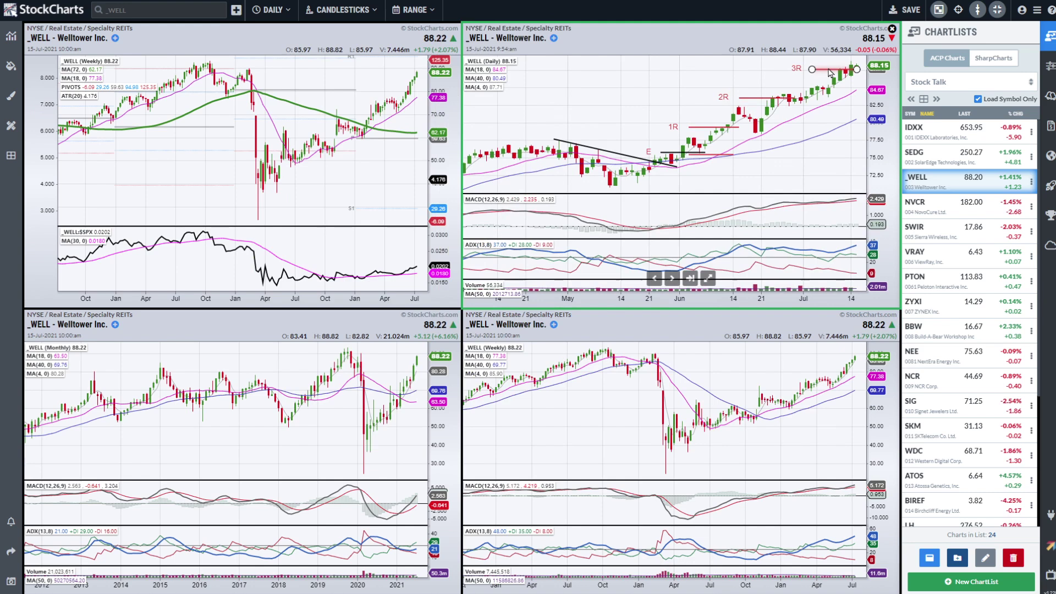
click(759, 101)
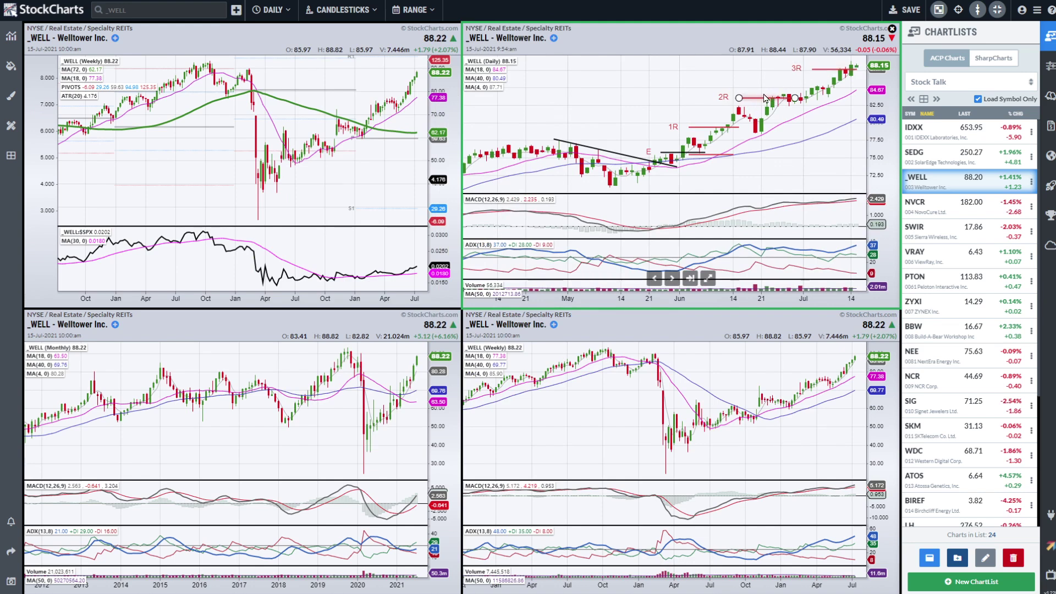
click(832, 69)
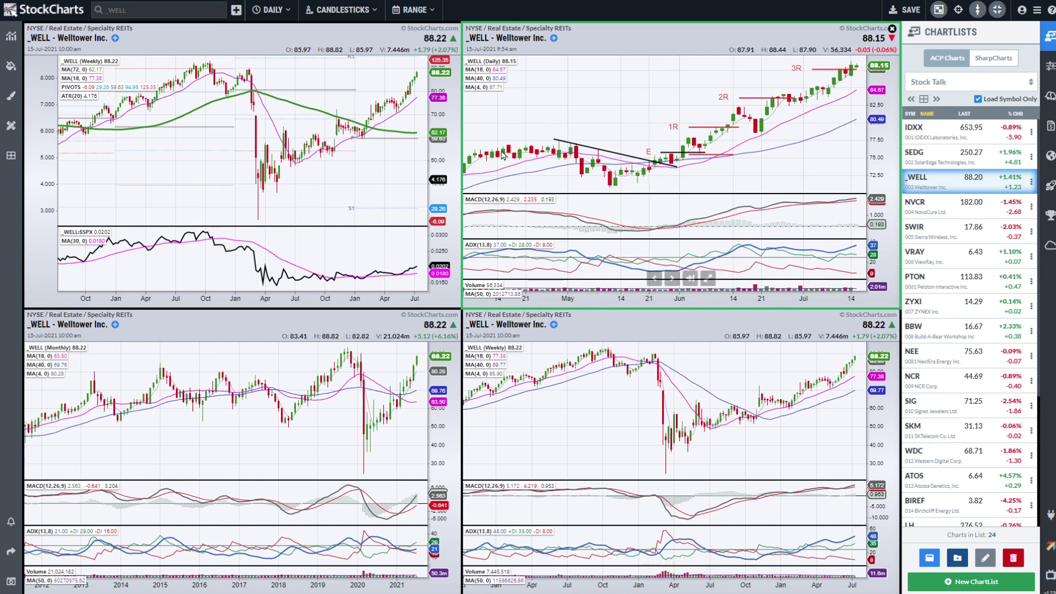
click(714, 127)
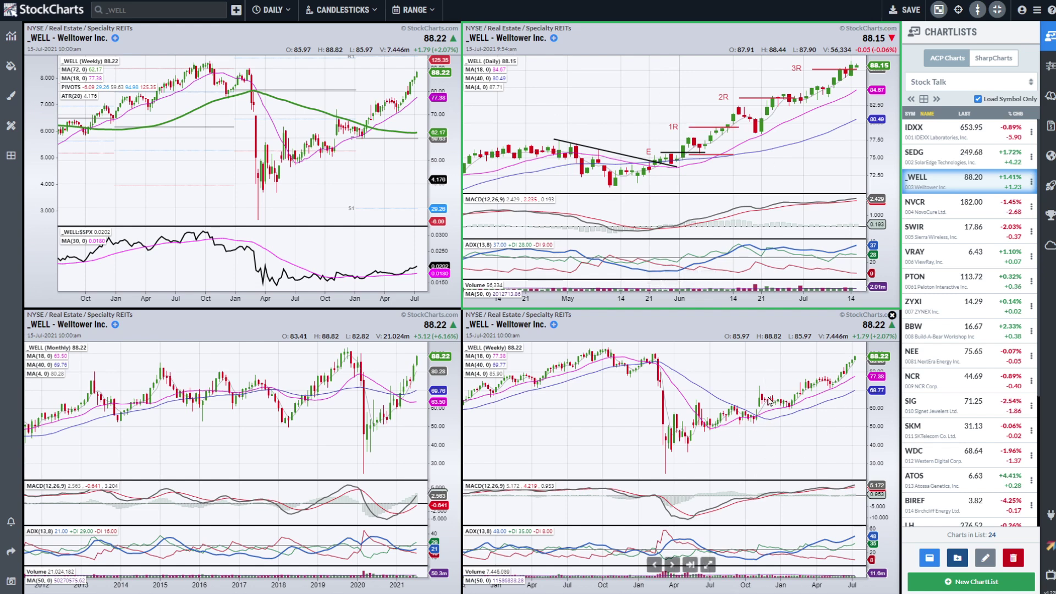
click(662, 163)
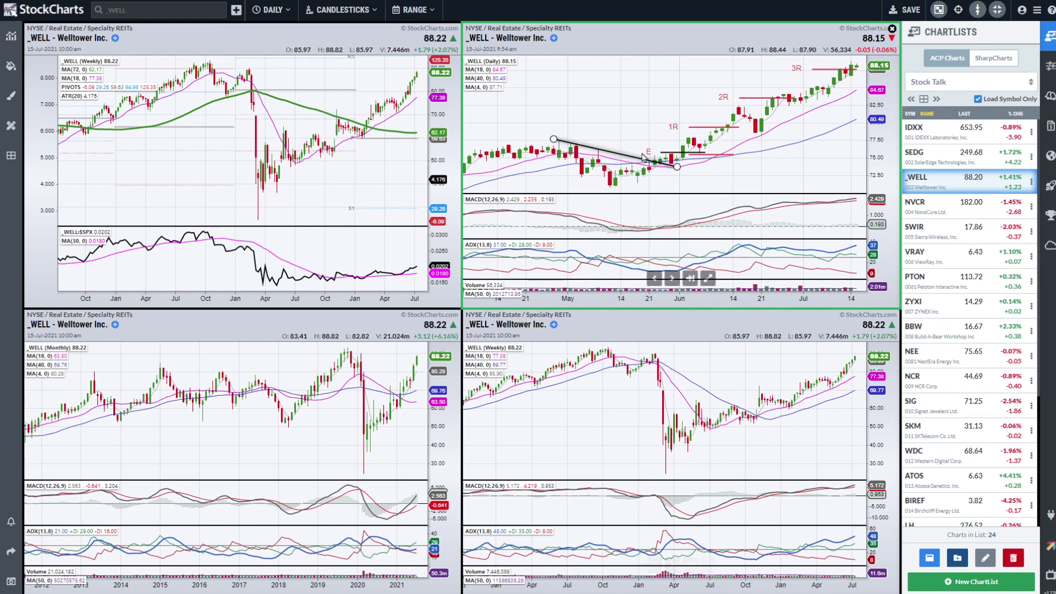
click(671, 158)
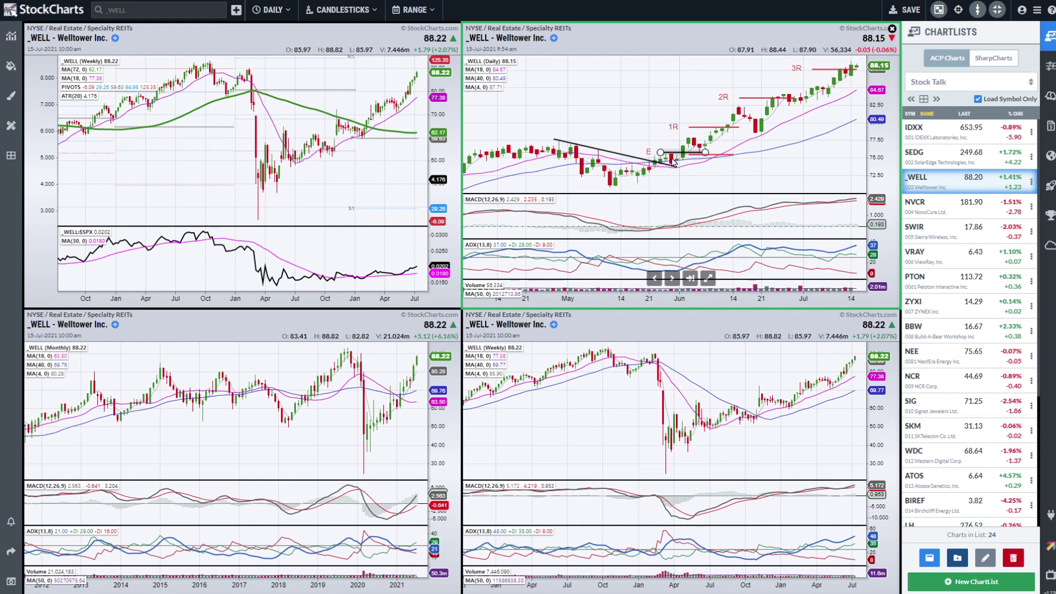
click(654, 183)
click(669, 171)
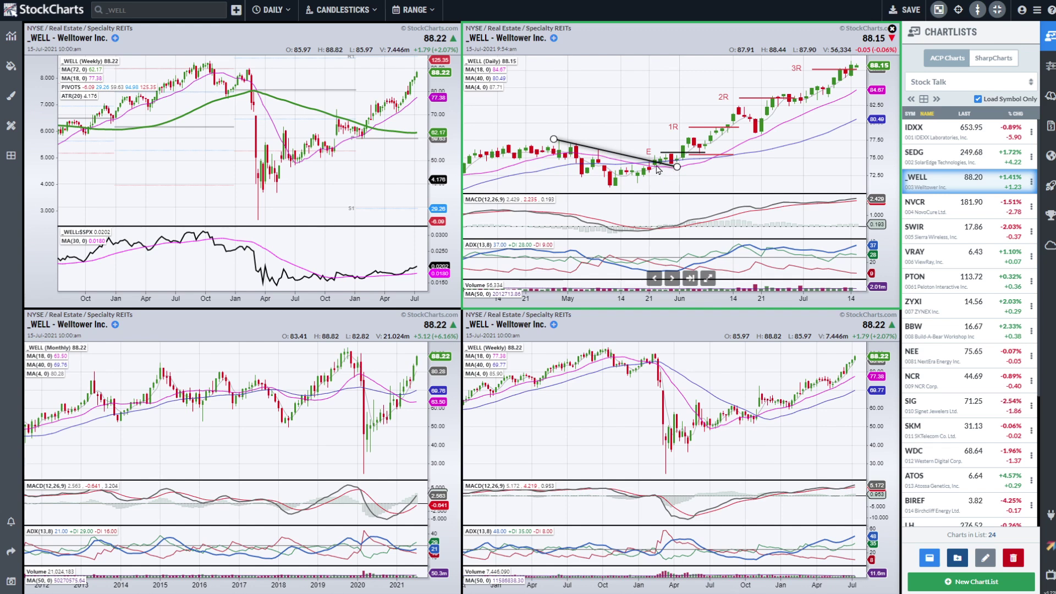
click(663, 154)
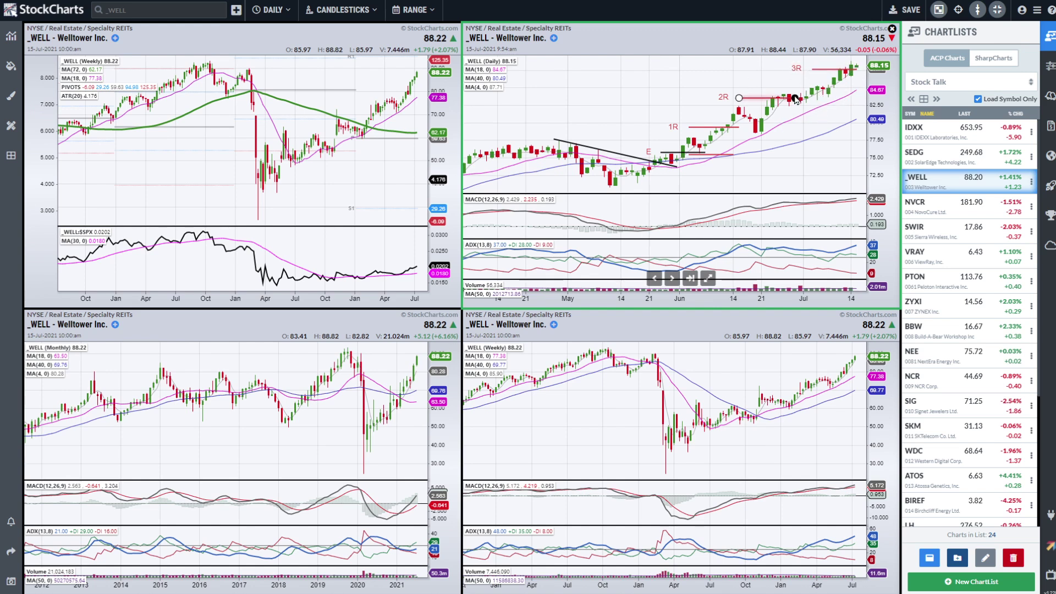
scroll(650, 124, down, 3)
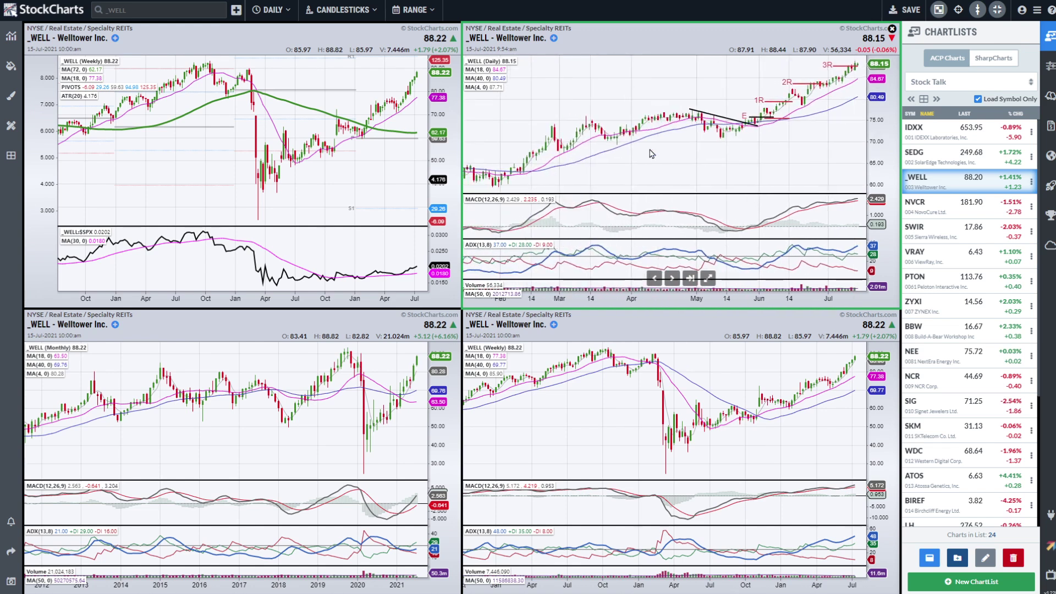
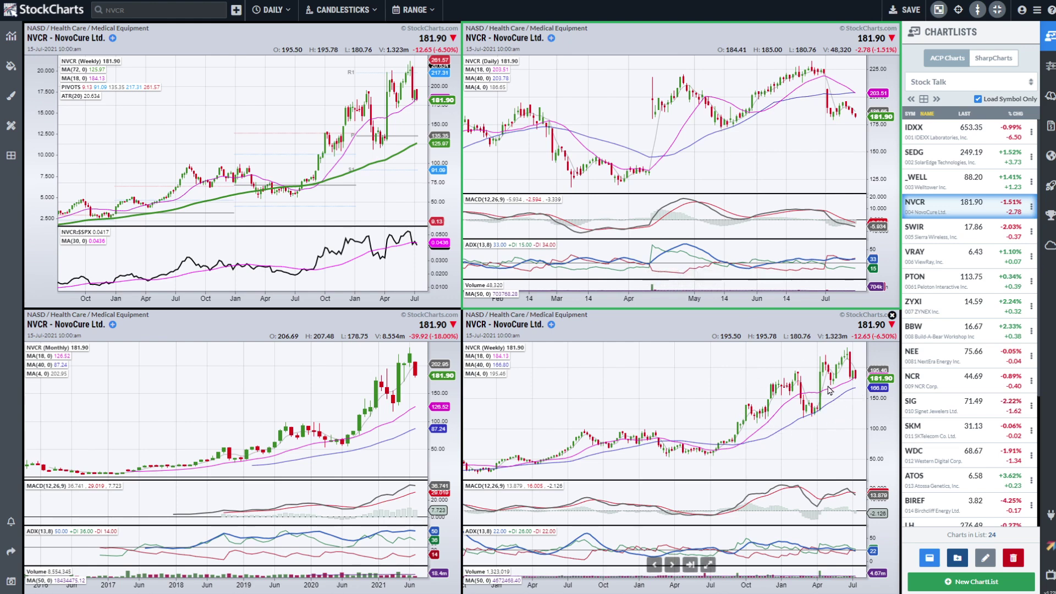
- Advance through the Stock Talk ChartList from NVCR to SWIR to view its charts
key(Down)
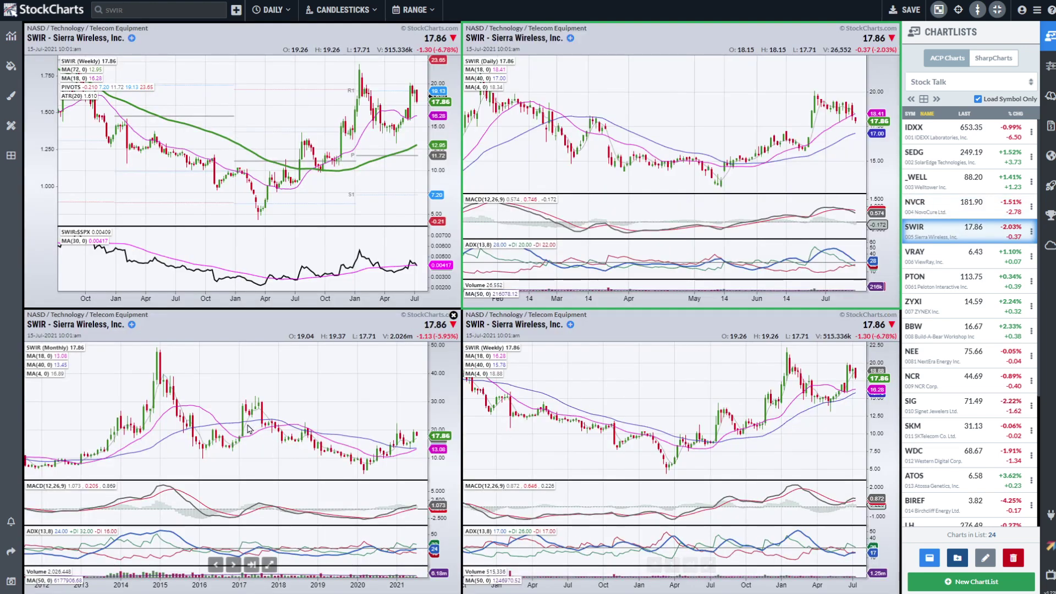
- Examine SWIR's monthly chart enlarged and over its full history, restore the four-chart layout, and compare shorter and longer monthly ranges
click(269, 564)
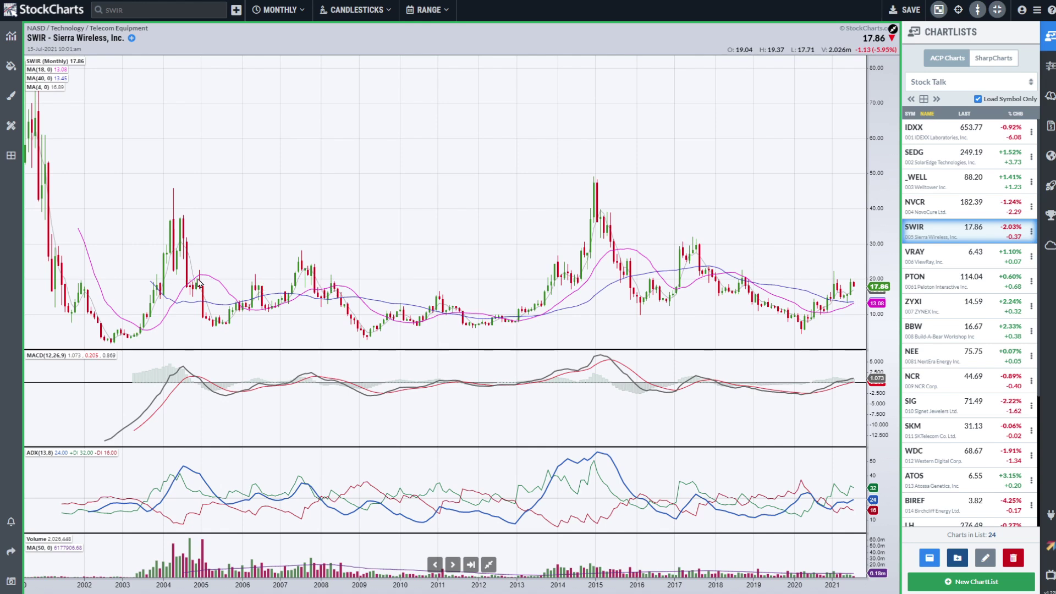
scroll(724, 295, down, 5)
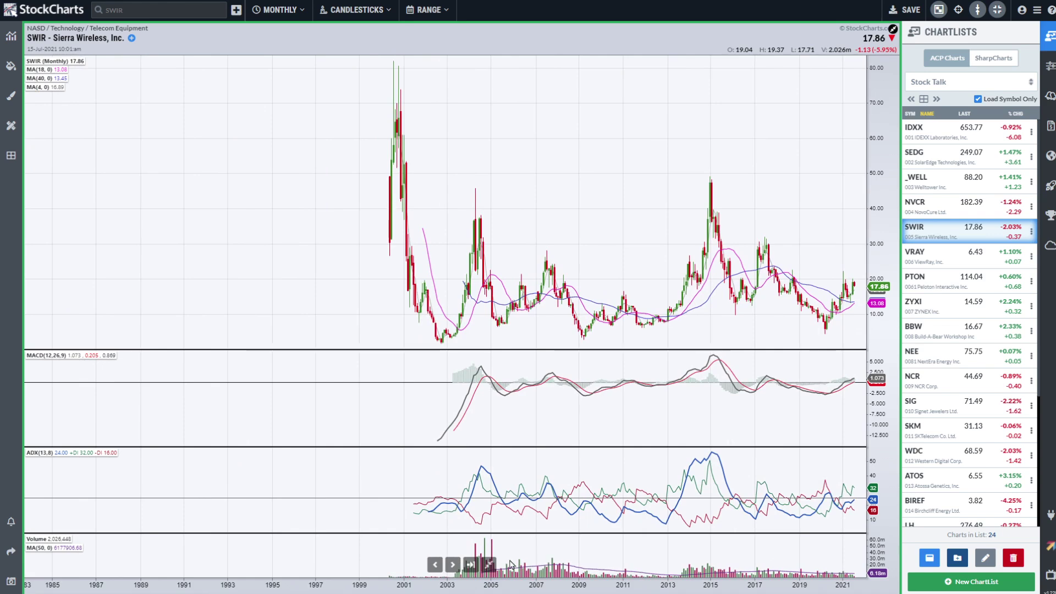
click(488, 565)
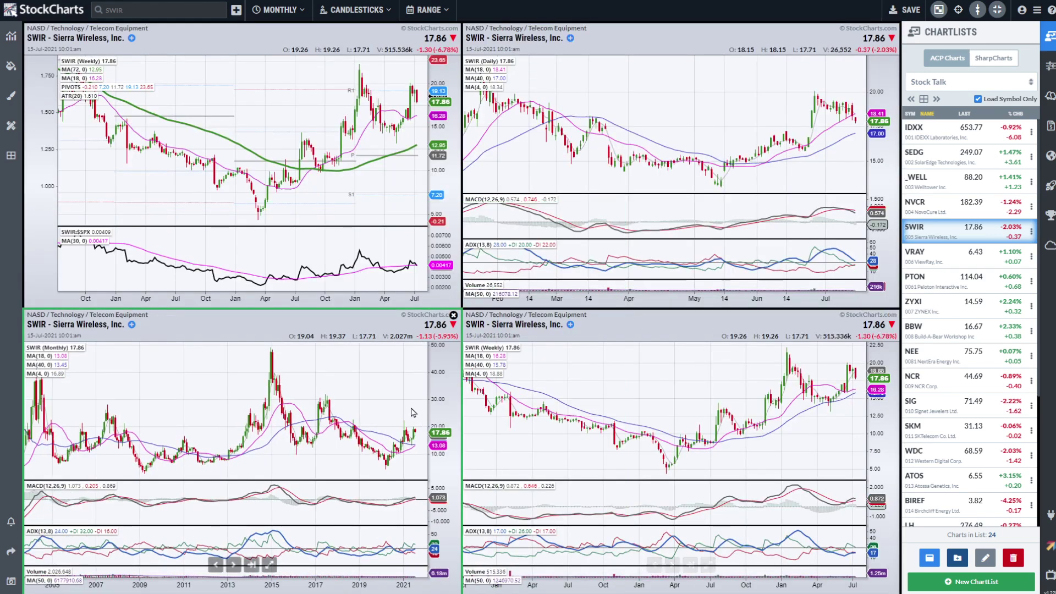
scroll(375, 434, up, 8)
scroll(375, 435, up, 4)
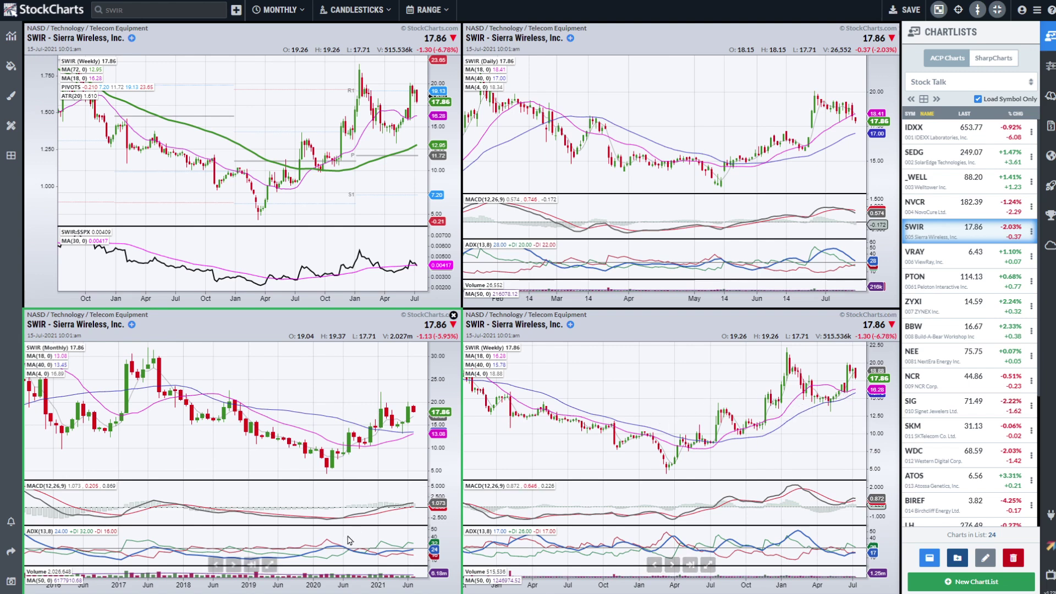
scroll(323, 398, down, 4)
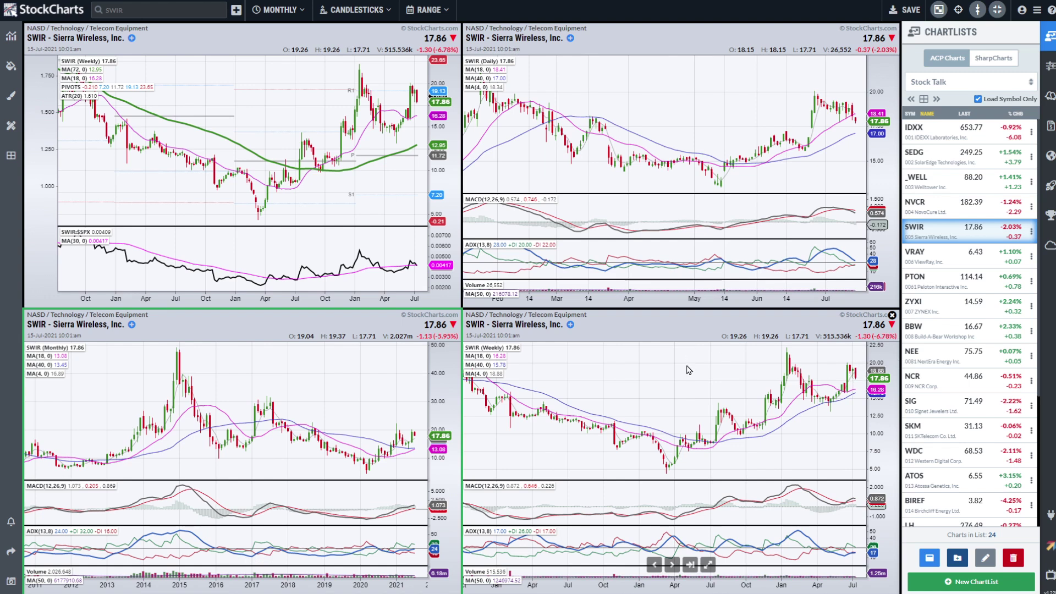
- Load VRAY from the Stock Talk ChartList and examine its monthly chart enlarged, returning to the four-chart layout
key(Down)
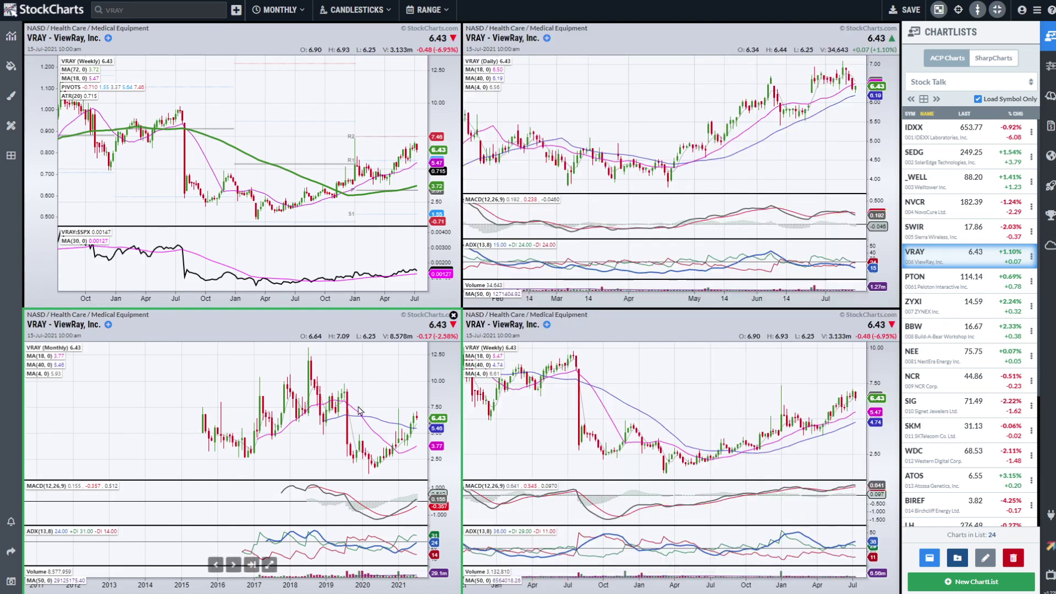
click(269, 564)
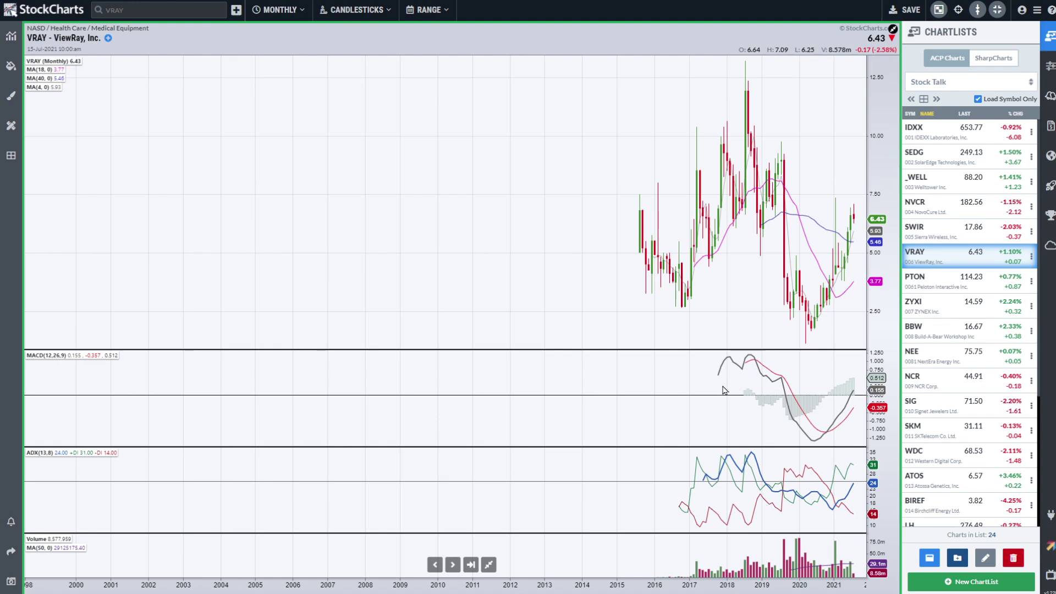
click(489, 565)
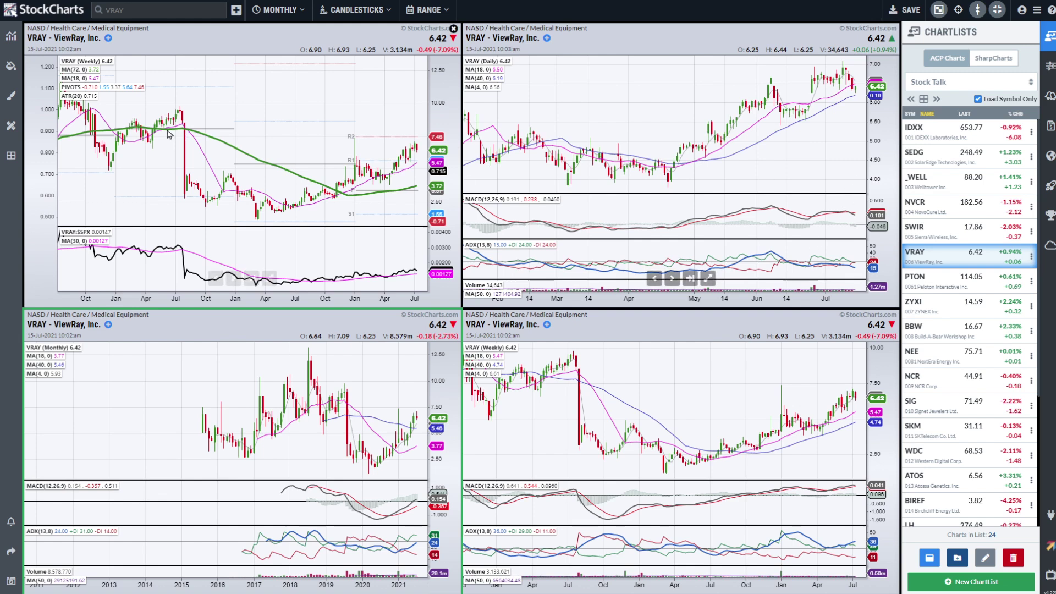
- Load PTON from the ChartList and enlarge its 18/40-period moving average weekly chart
click(945, 280)
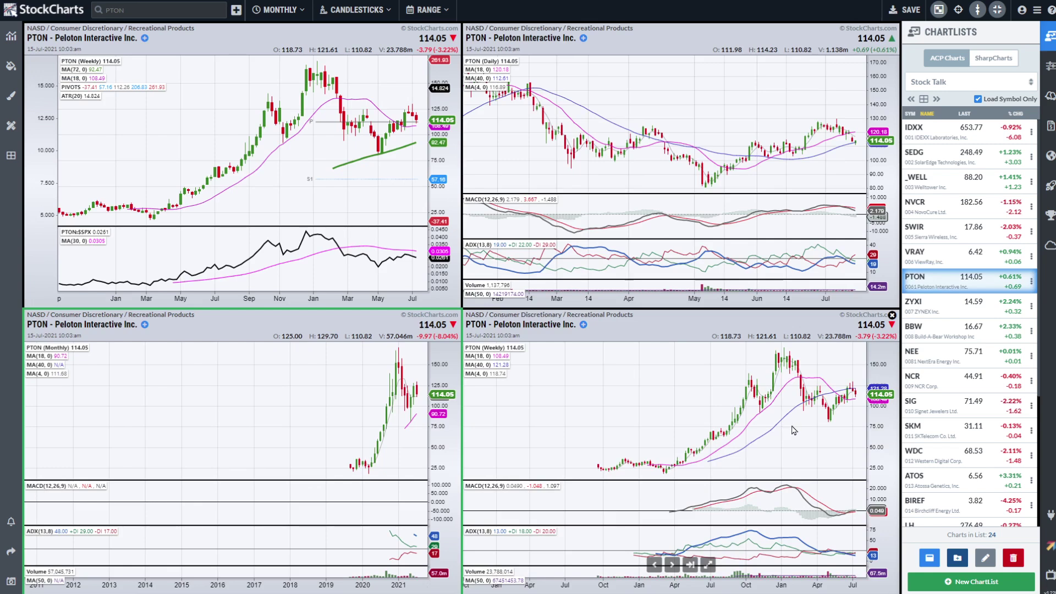
click(703, 546)
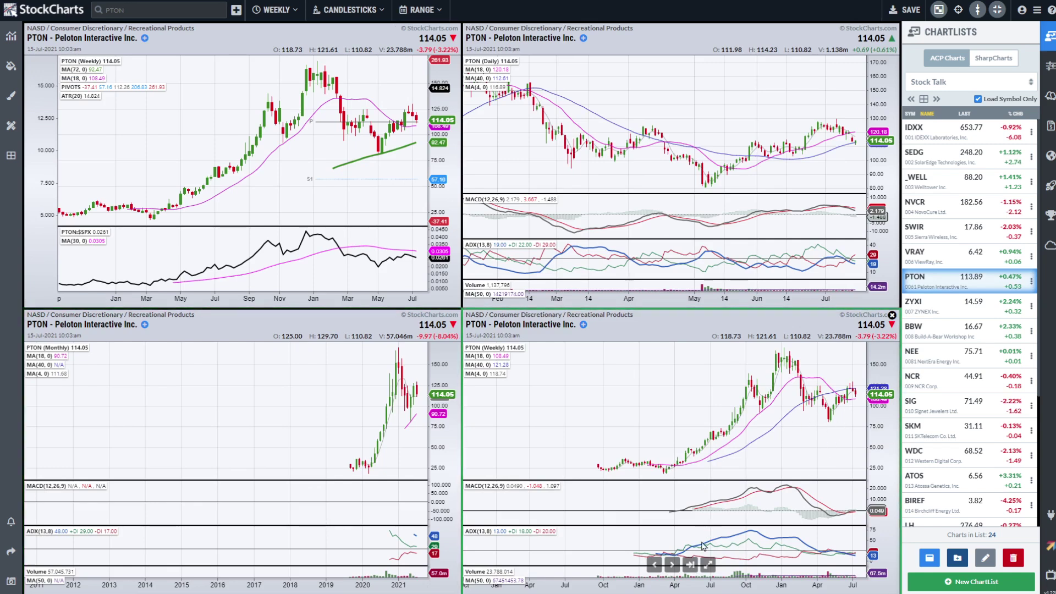
click(709, 565)
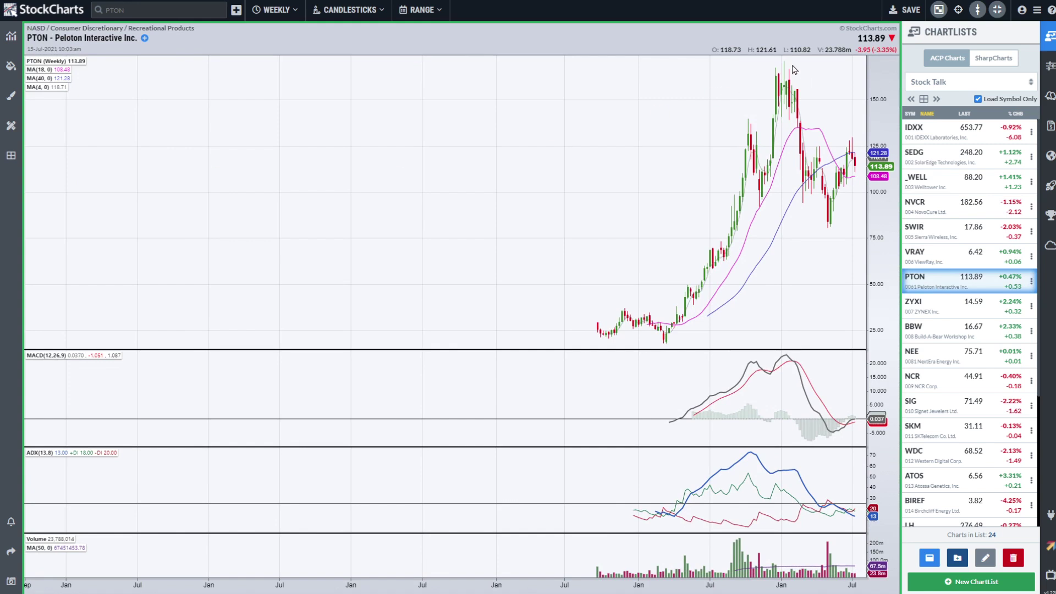
- Sketch a temporary downtrend line from PTON's January peak toward the recent weekly candles, clear it, and restore the four-chart layout
drag(783, 60, 850, 211)
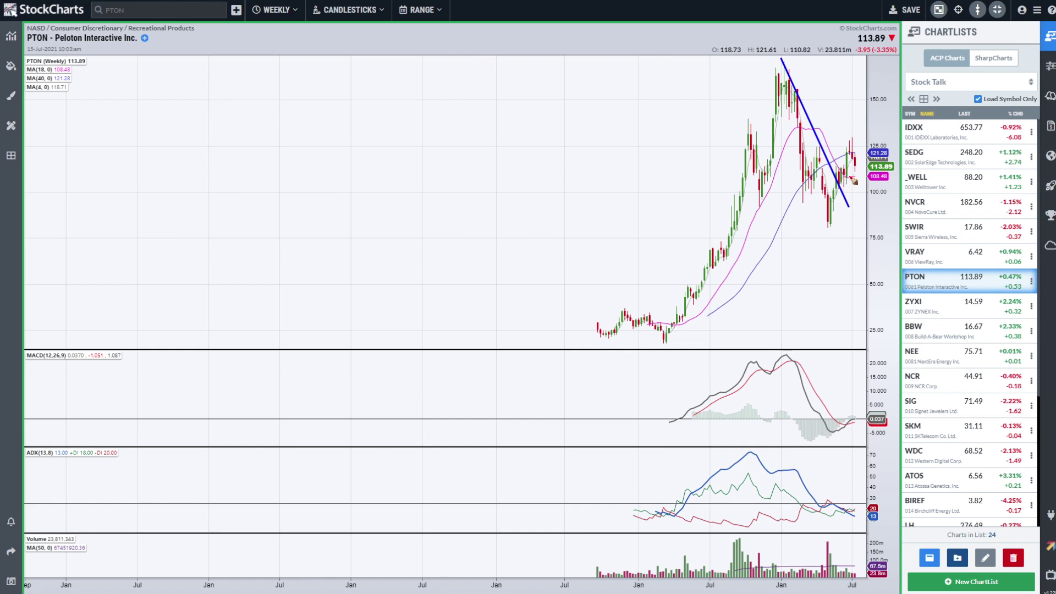
mouse_move(849, 180)
mouse_down()
mouse_move(864, 179)
mouse_move(848, 179)
mouse_move(873, 157)
mouse_up()
key(Escape)
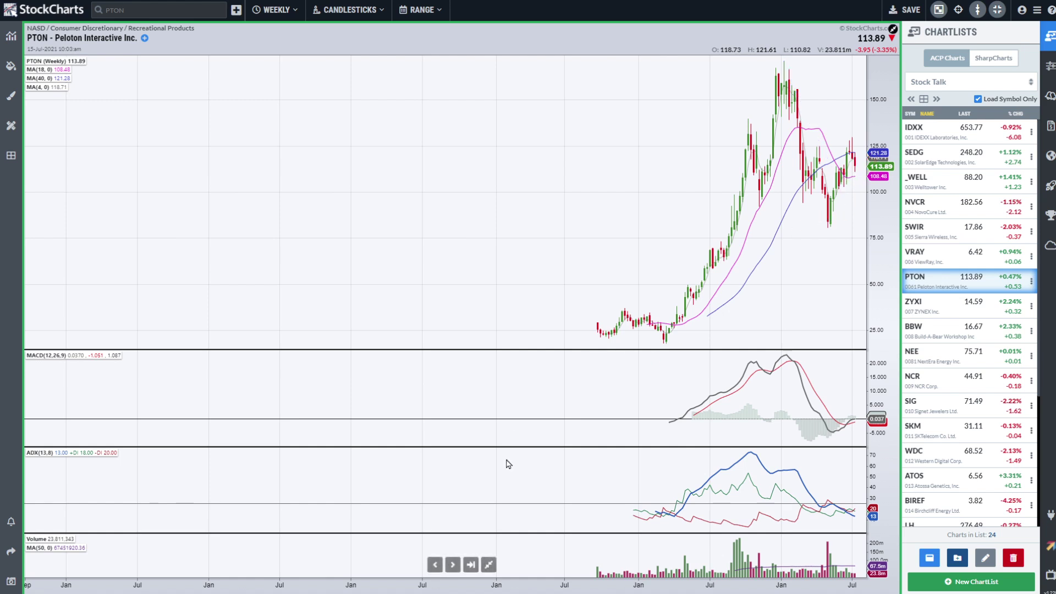
click(489, 565)
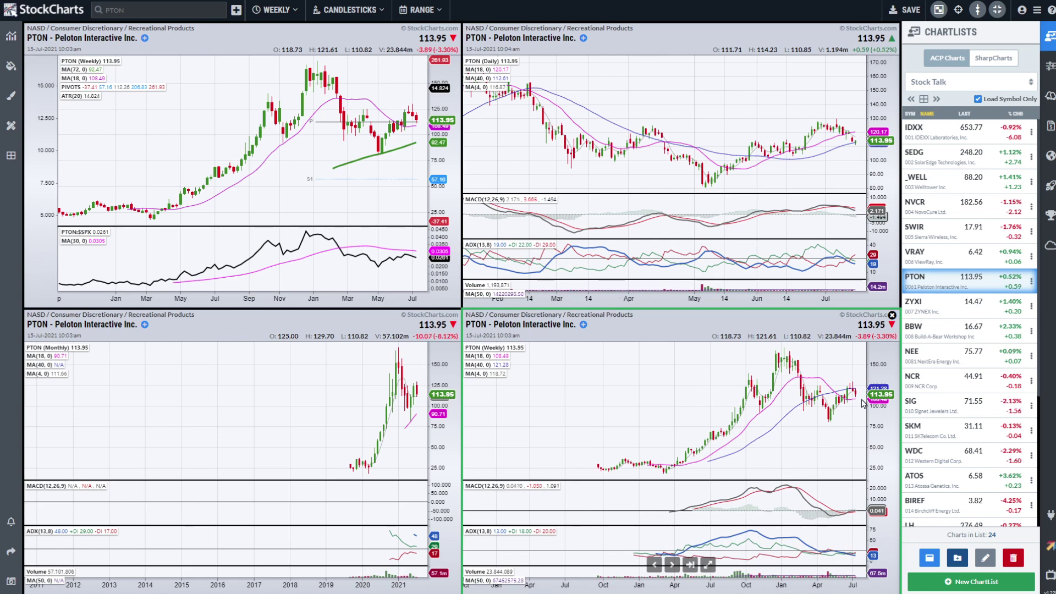
- Load ZYXI from the ChartList and examine its weekly chart enlarged, returning to the four-chart layout
click(965, 309)
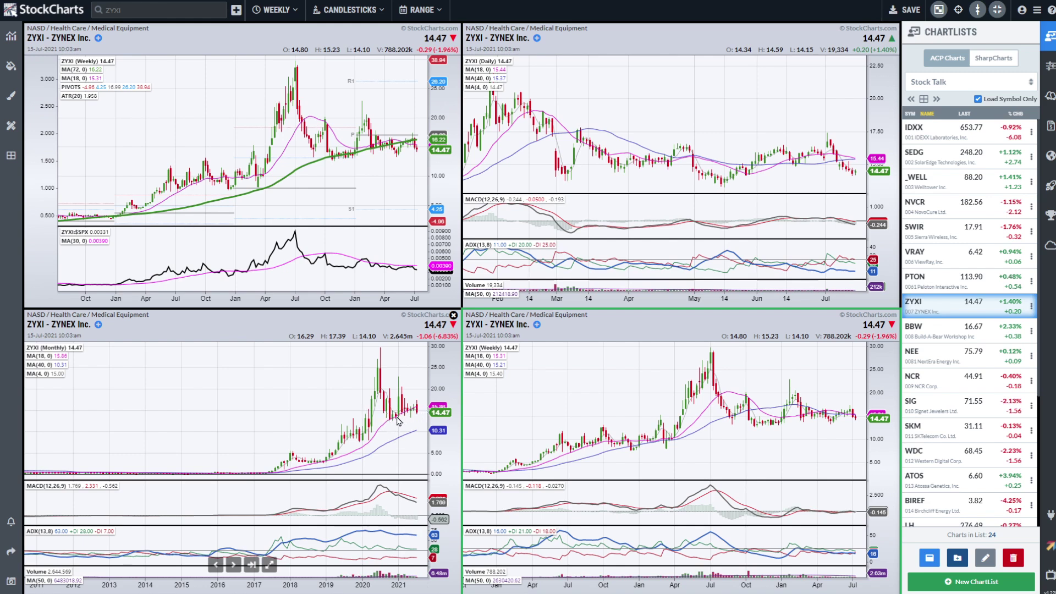
mouse_move(637, 396)
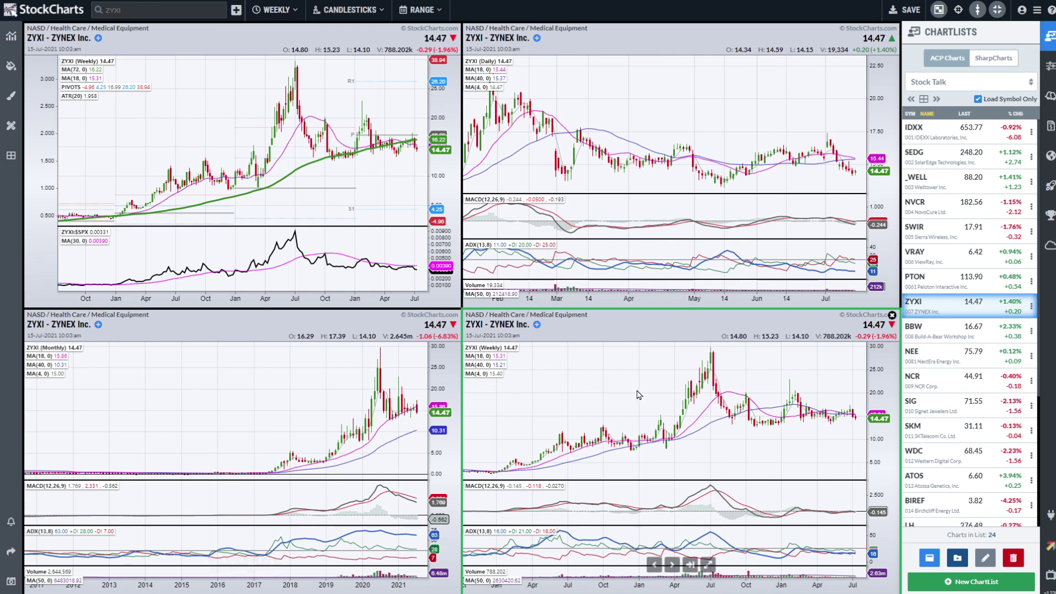
click(707, 565)
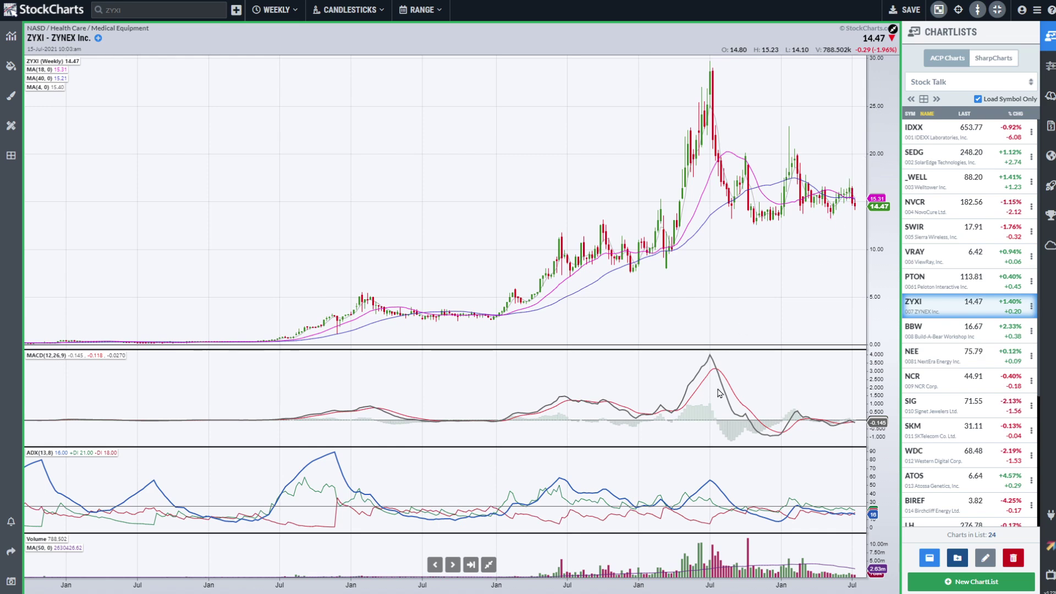
click(489, 564)
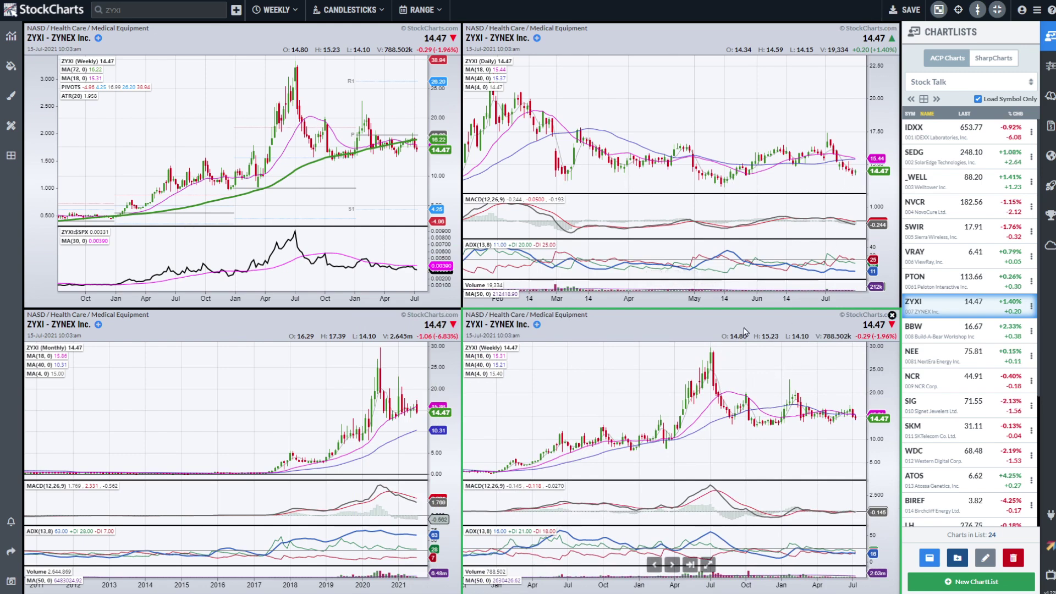
- Load BBW from the ChartList and examine its weekly chart enlarged, returning to the four-chart layout
click(931, 339)
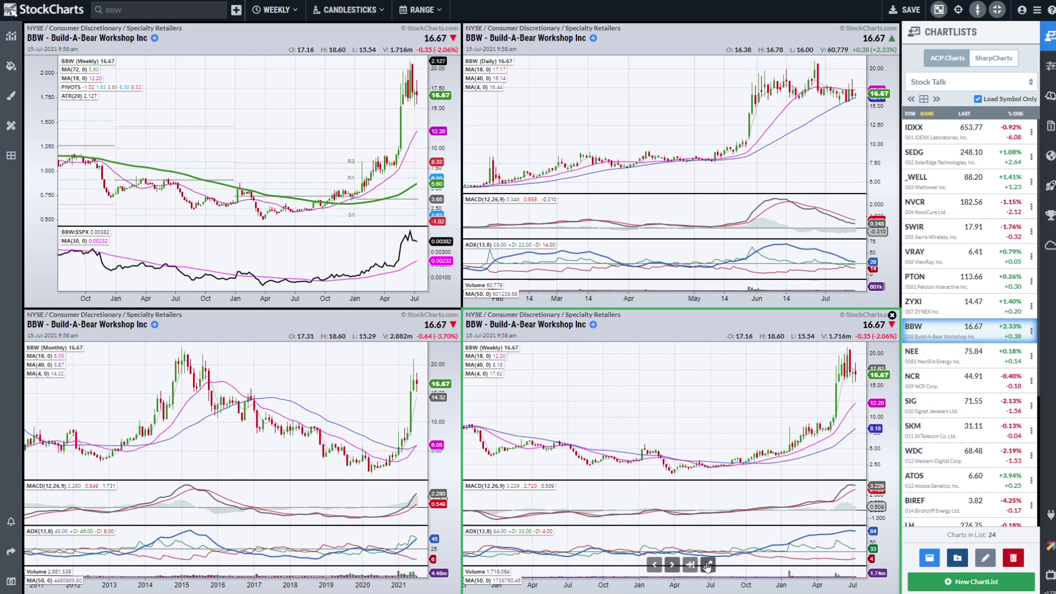
click(707, 565)
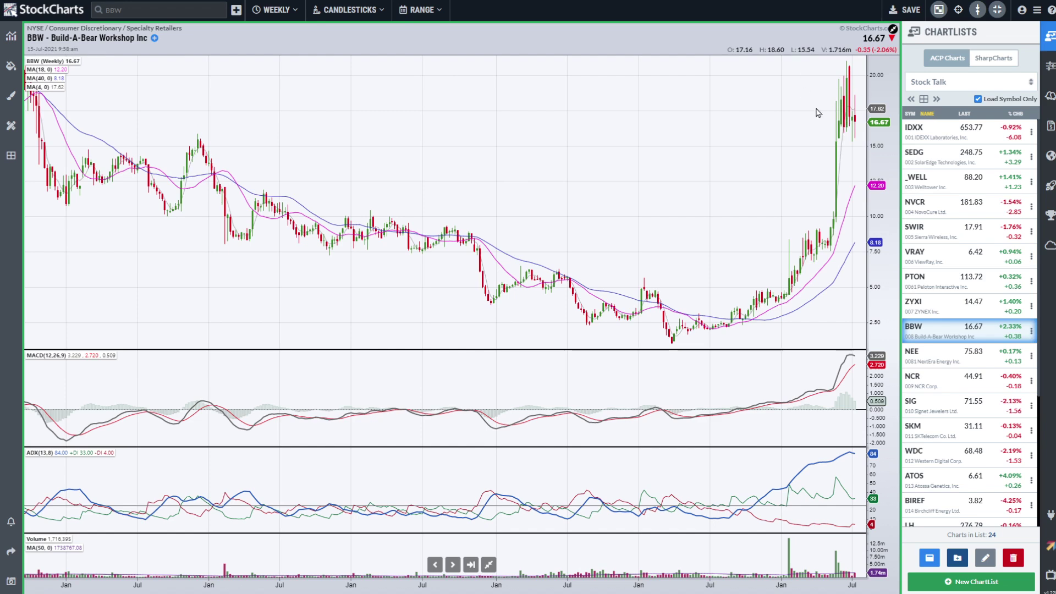
click(488, 565)
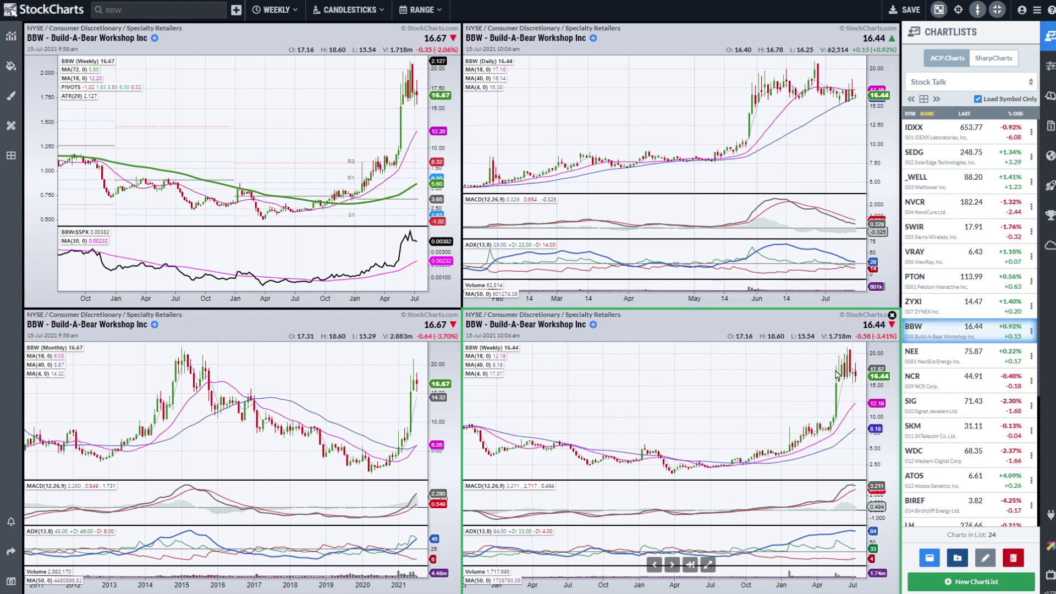
- Load NEE from the ChartList and examine its weekly chart enlarged, returning to the four-chart layout
click(960, 354)
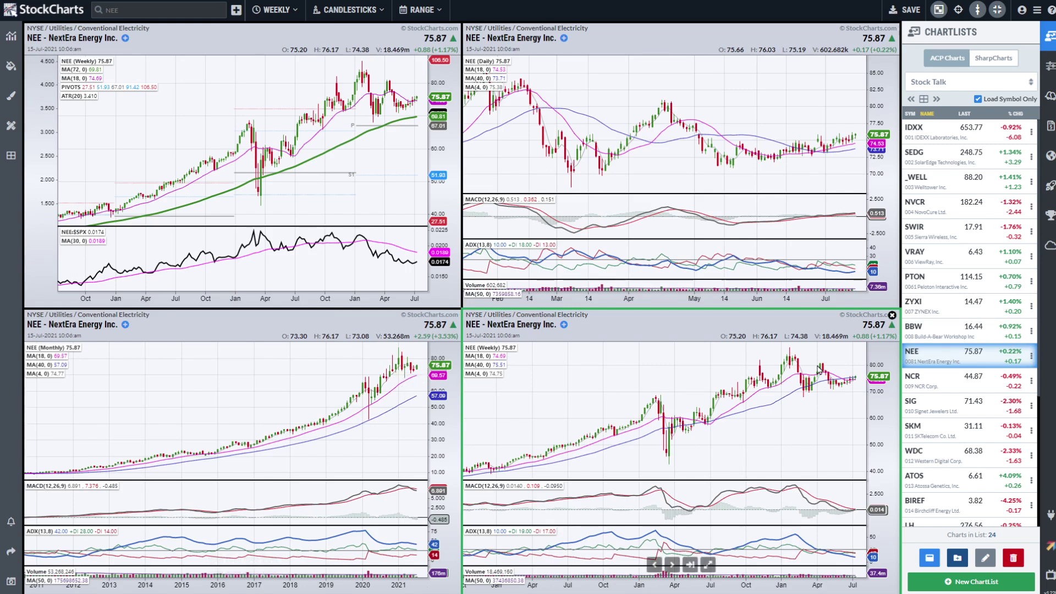
click(708, 564)
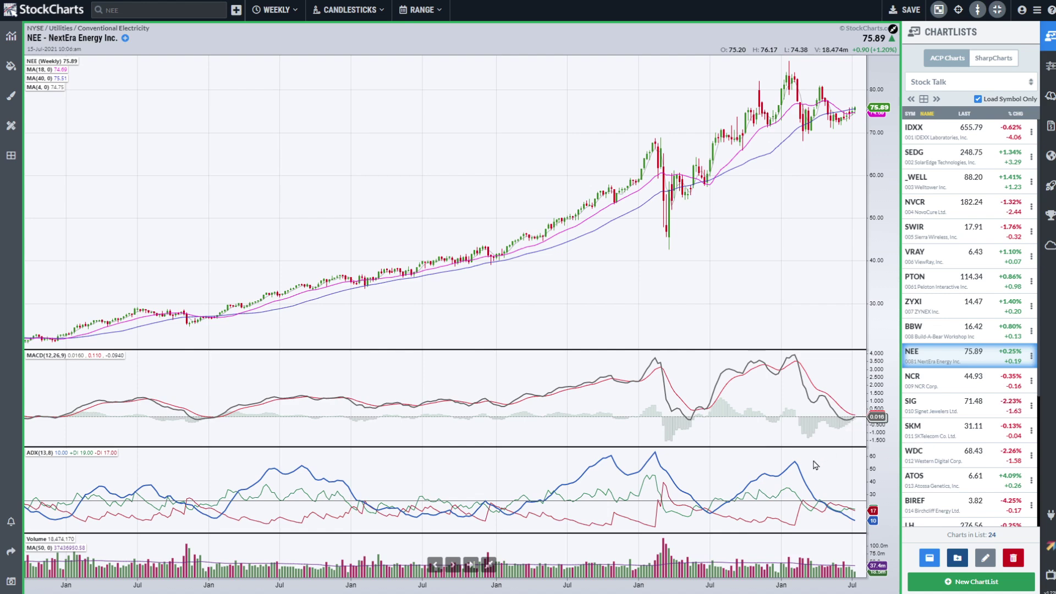
click(488, 566)
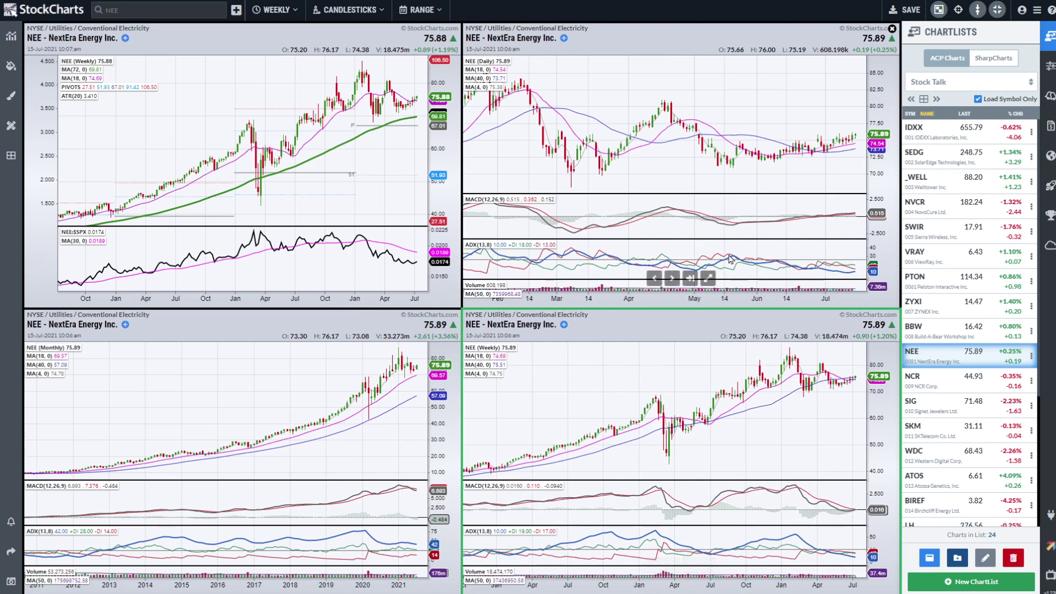
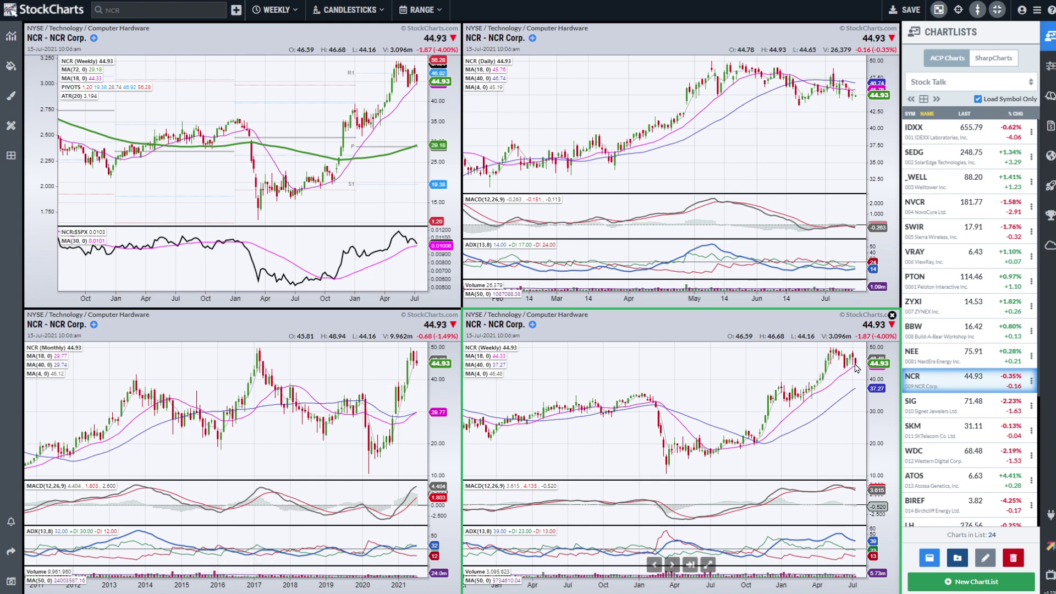
- Examine NCR's weekly chart enlarged, and return to the four-chart layout
click(710, 565)
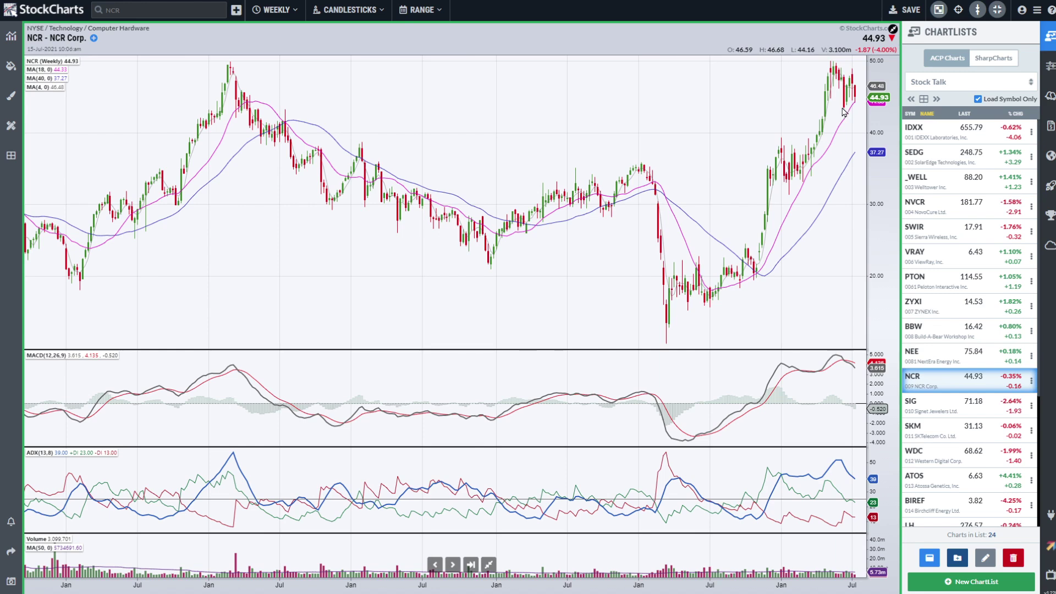
click(489, 565)
click(489, 565)
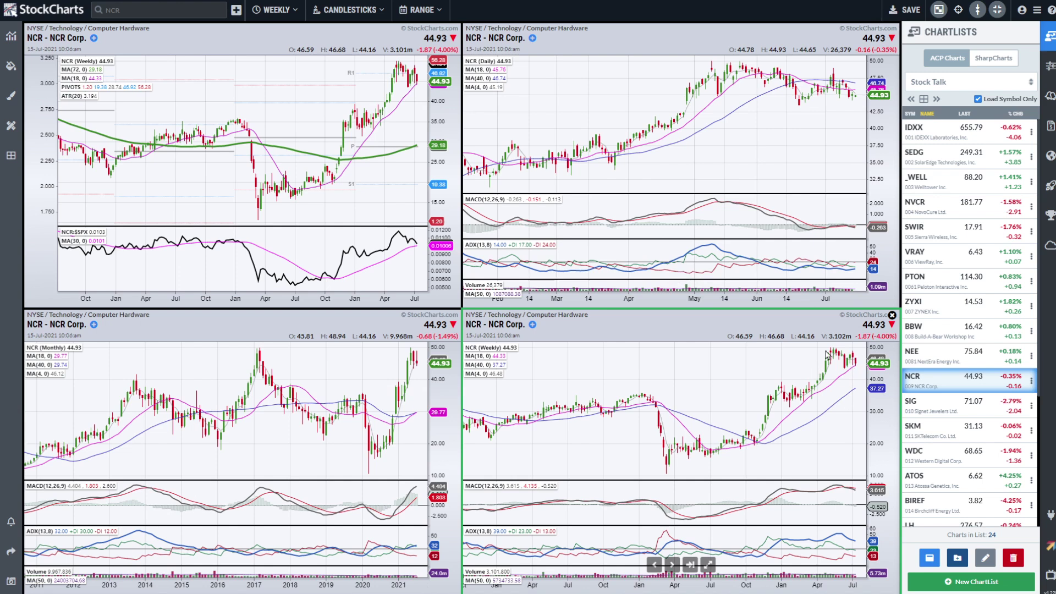
- Load SIG from the ChartList and examine its monthly and weekly charts enlarged one after the other, returning to the four-chart layout
click(937, 410)
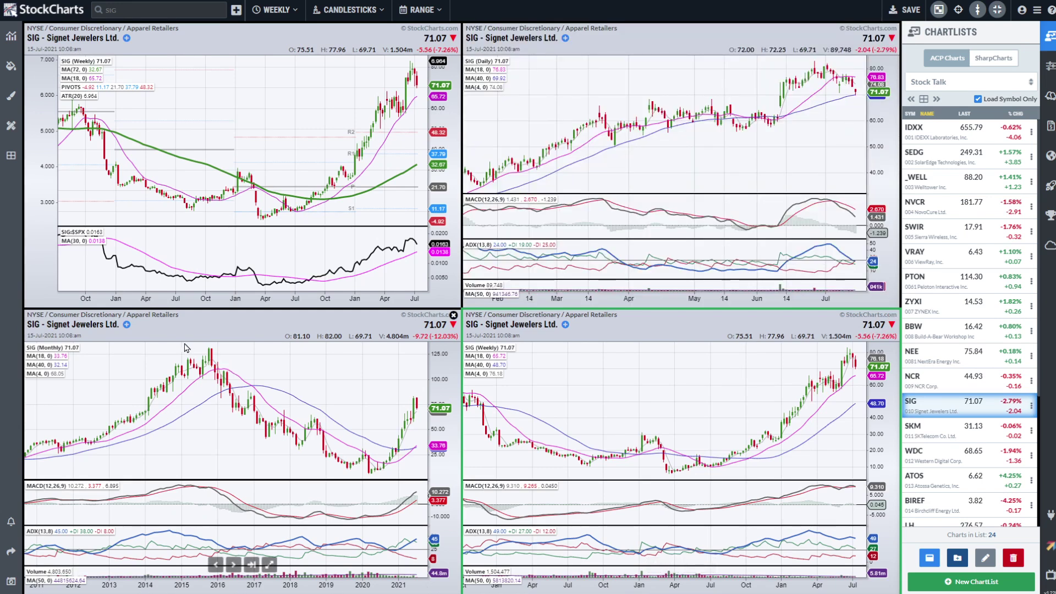
click(268, 563)
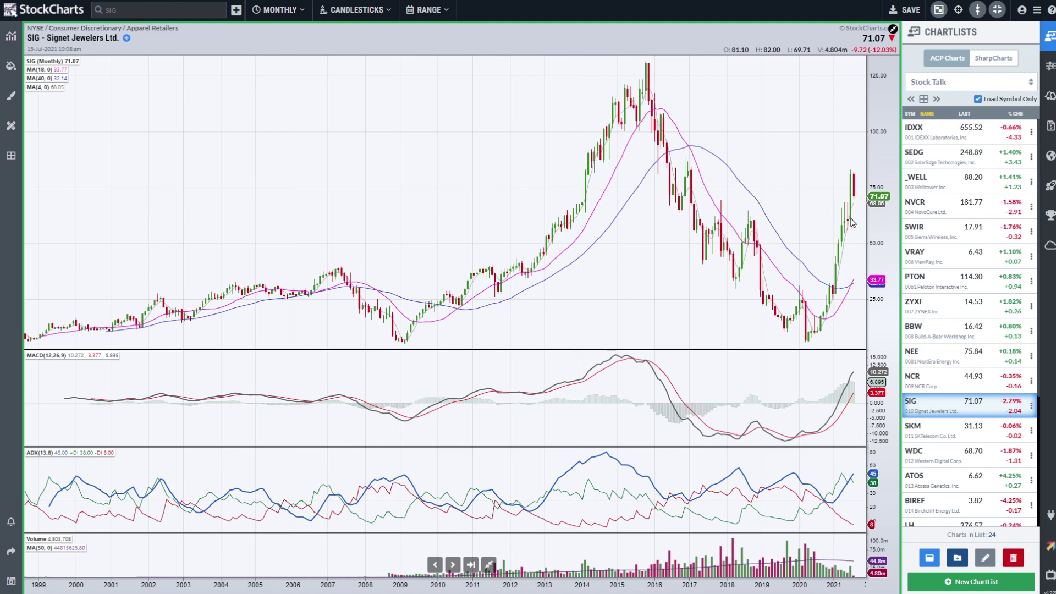
click(489, 565)
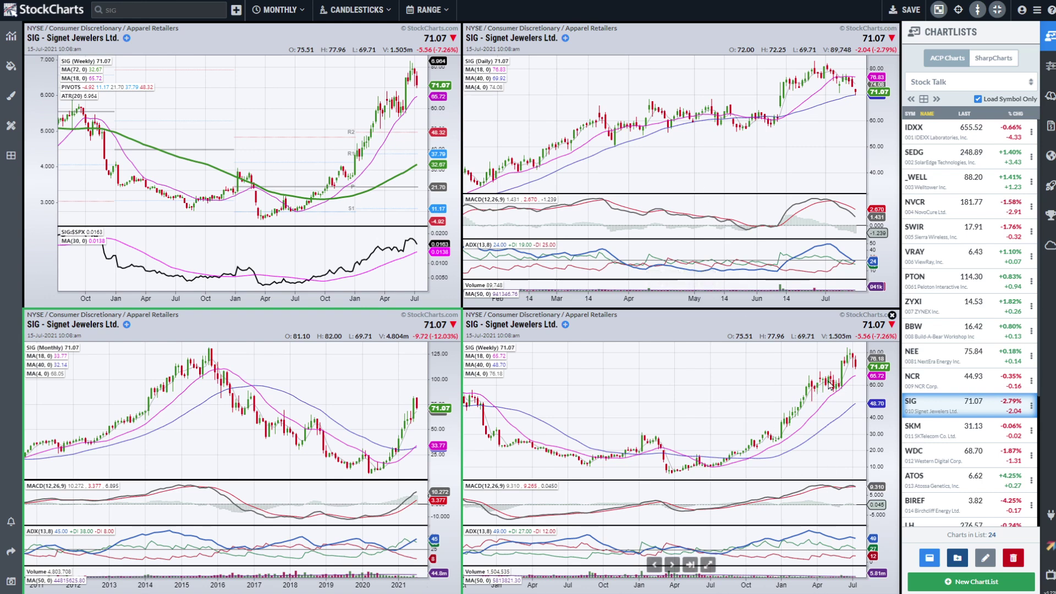
click(708, 565)
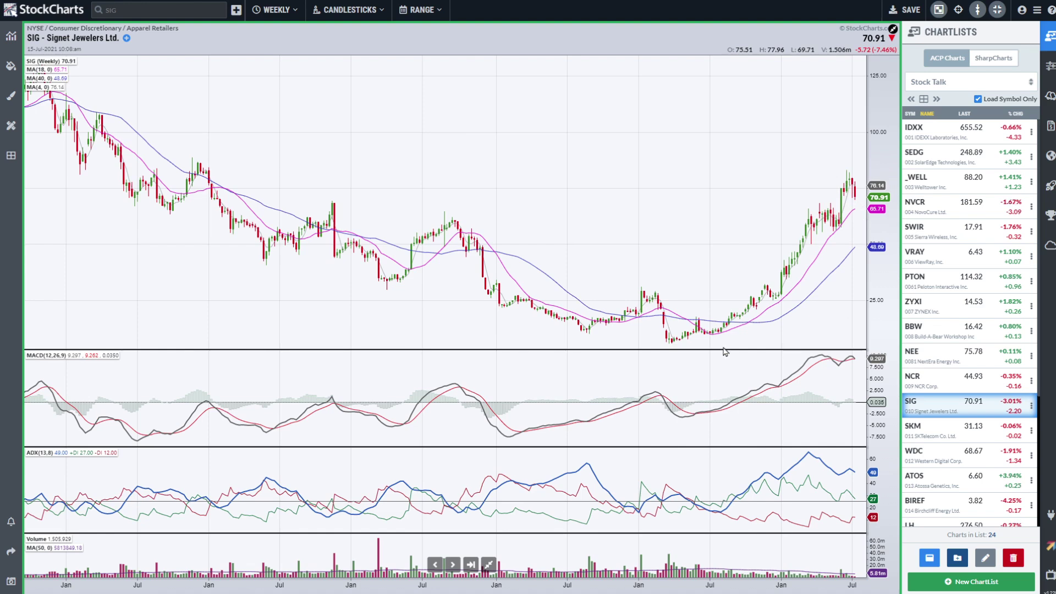
click(488, 564)
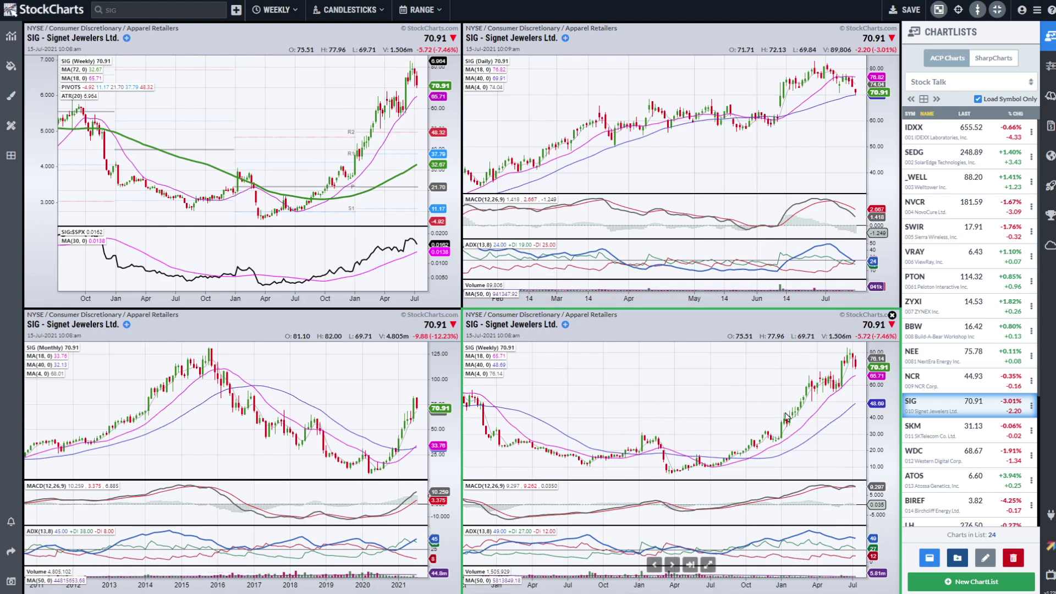
- Load SKM from the ChartList and enlarge its monthly chart to examine the long-term price history
click(950, 434)
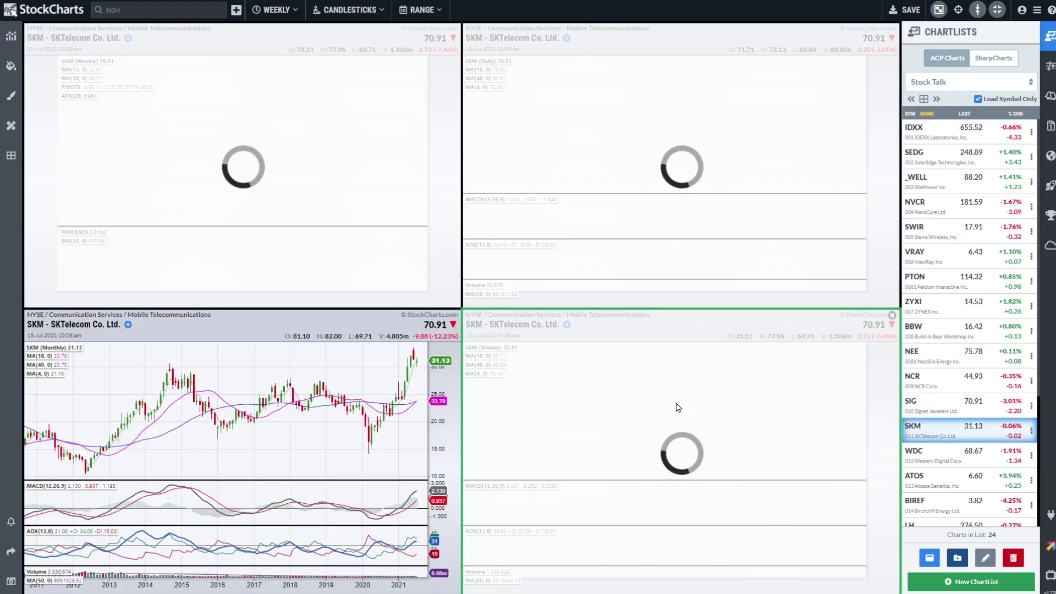
click(297, 410)
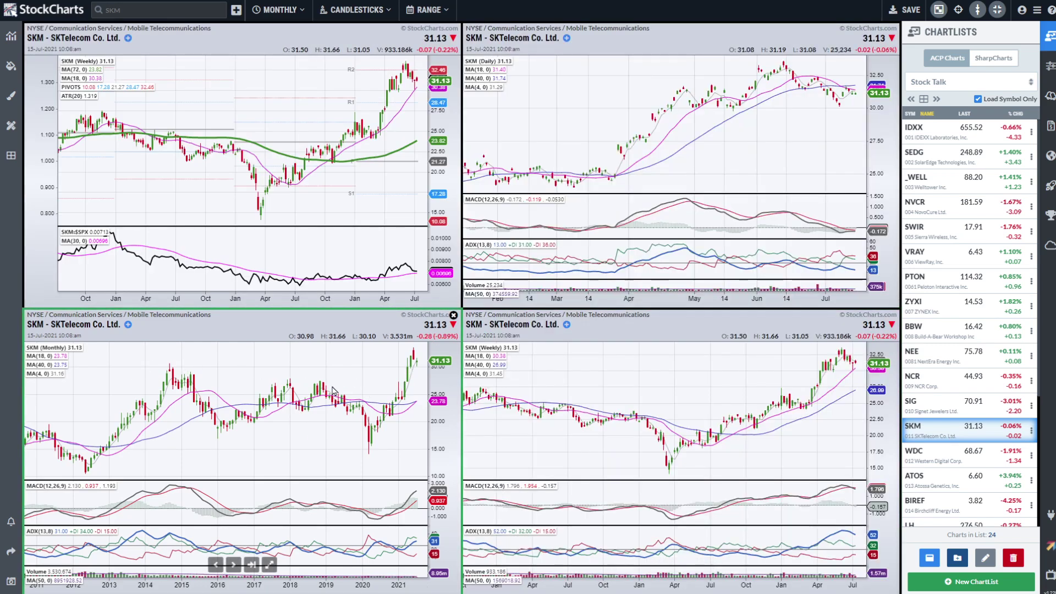
click(269, 565)
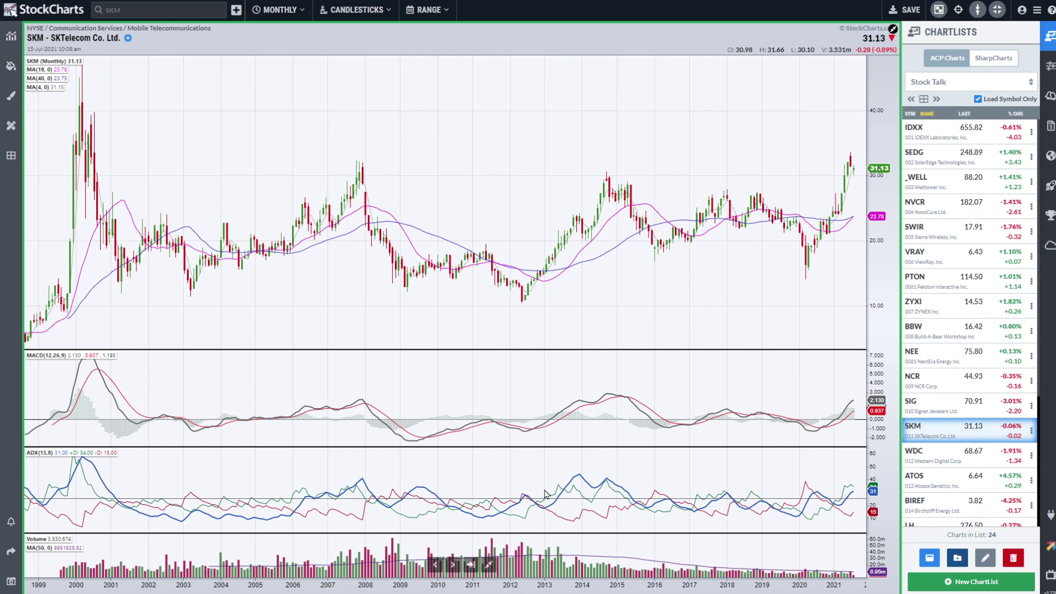
- Return to the four-chart layout, load WDC from the ChartList, and examine its monthly and weekly charts enlarged one after the other
click(489, 565)
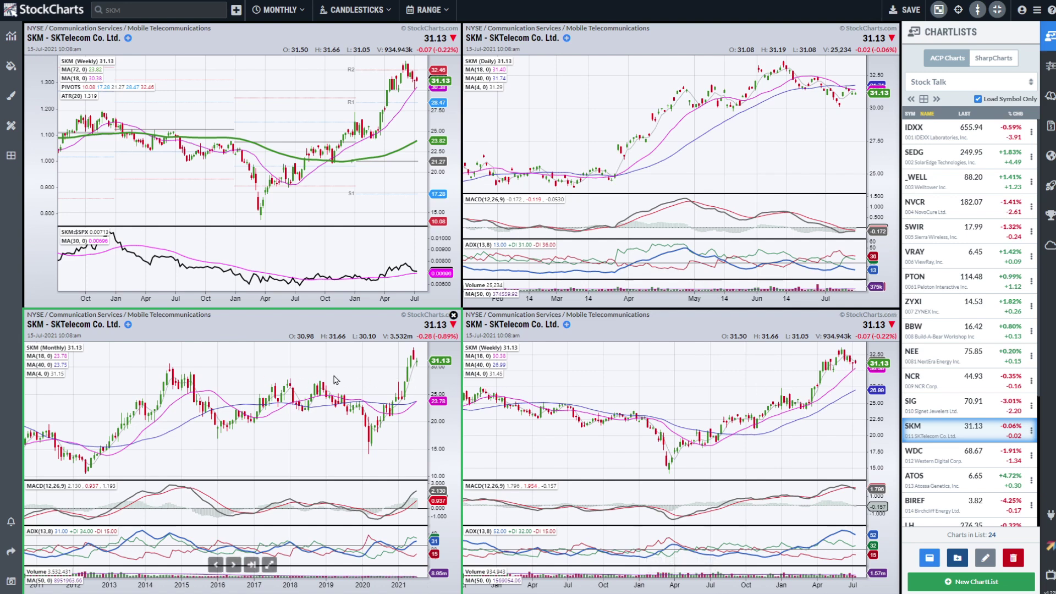
click(970, 456)
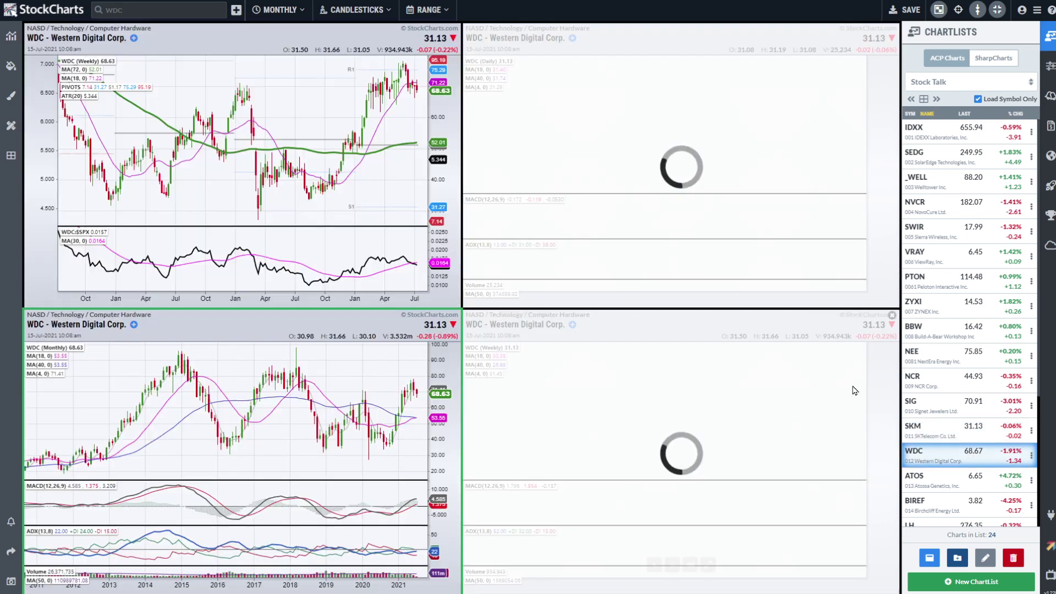
scroll(973, 323, down, 1)
scroll(973, 323, down, 2)
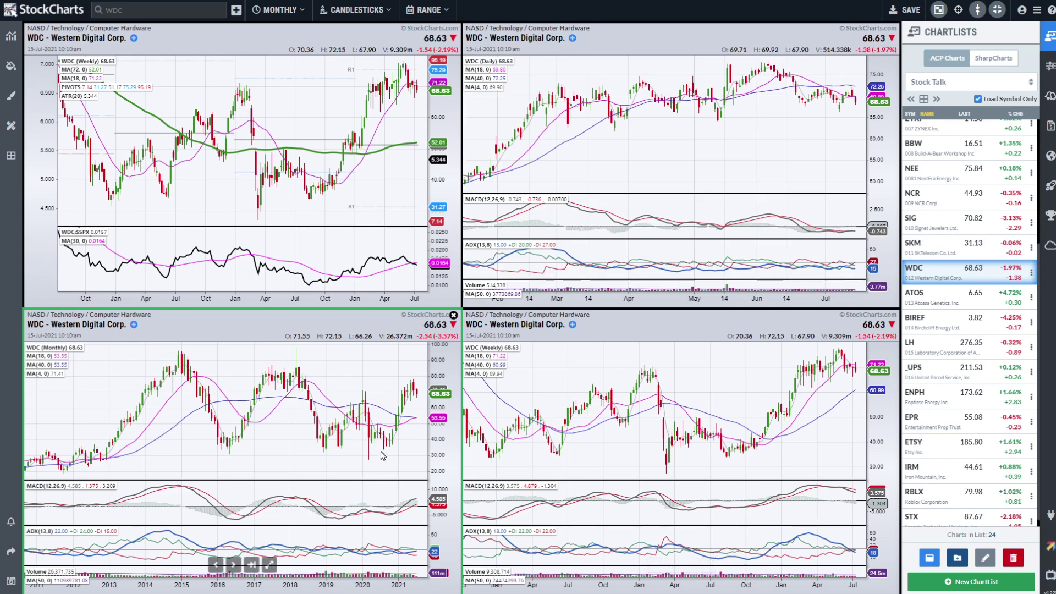
click(270, 565)
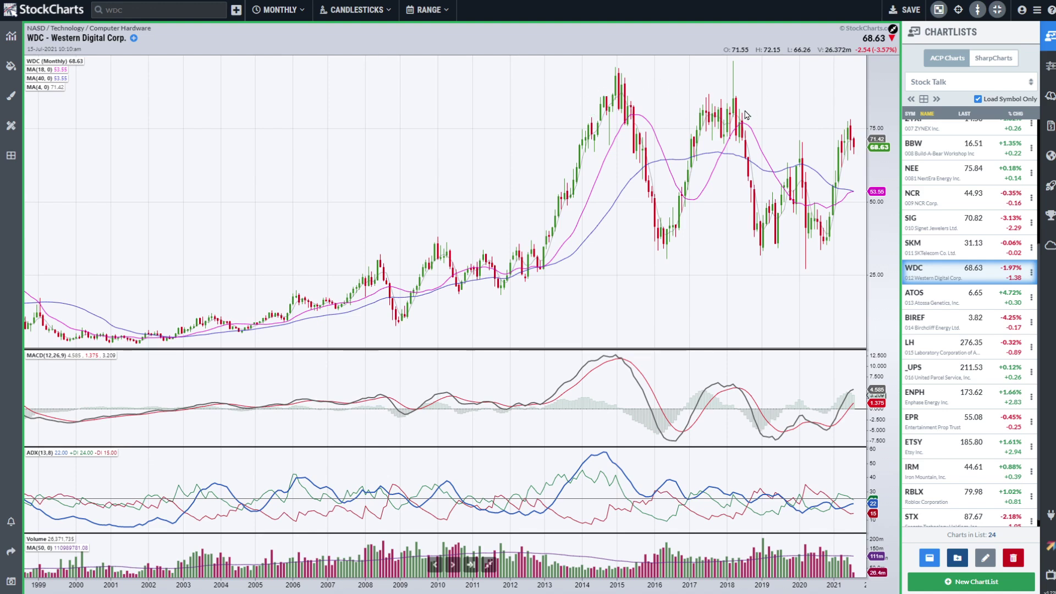
click(488, 564)
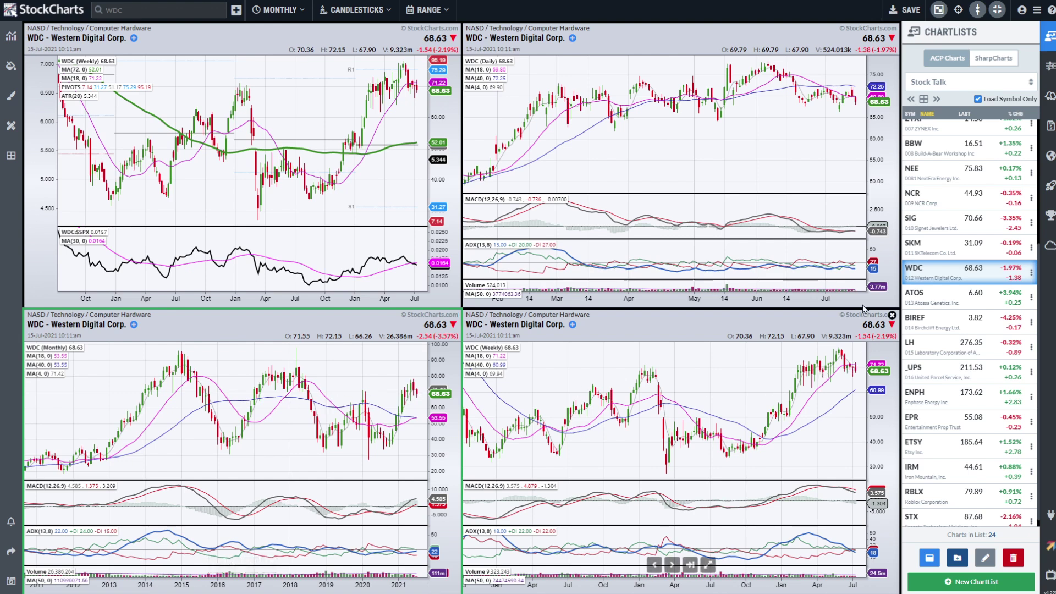
click(708, 564)
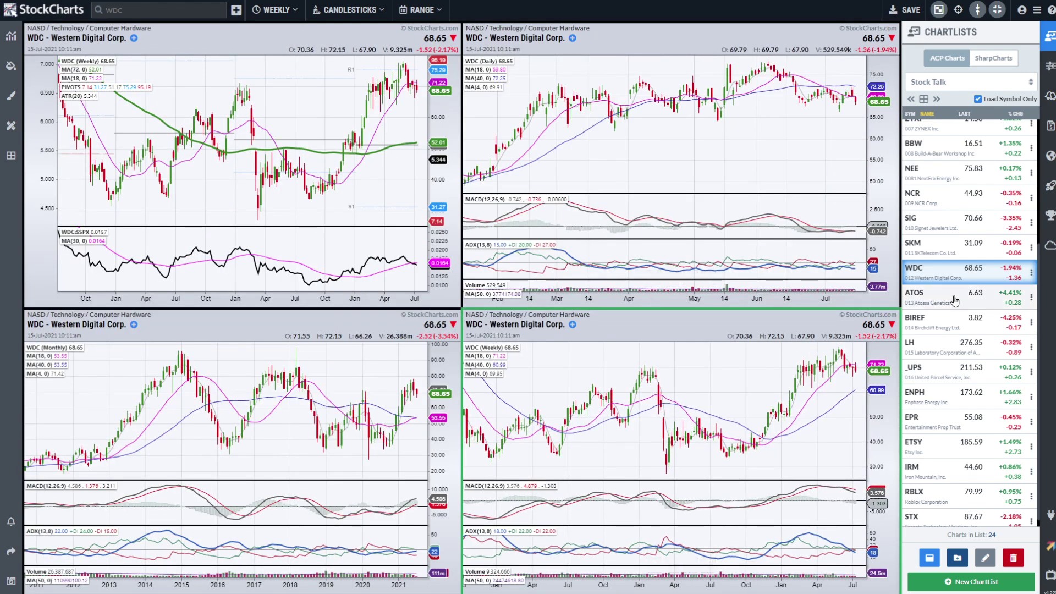
- Load ATOS from the ChartList and examine its weekly chart enlarged over a longer price history, returning to the four-chart layout
click(955, 301)
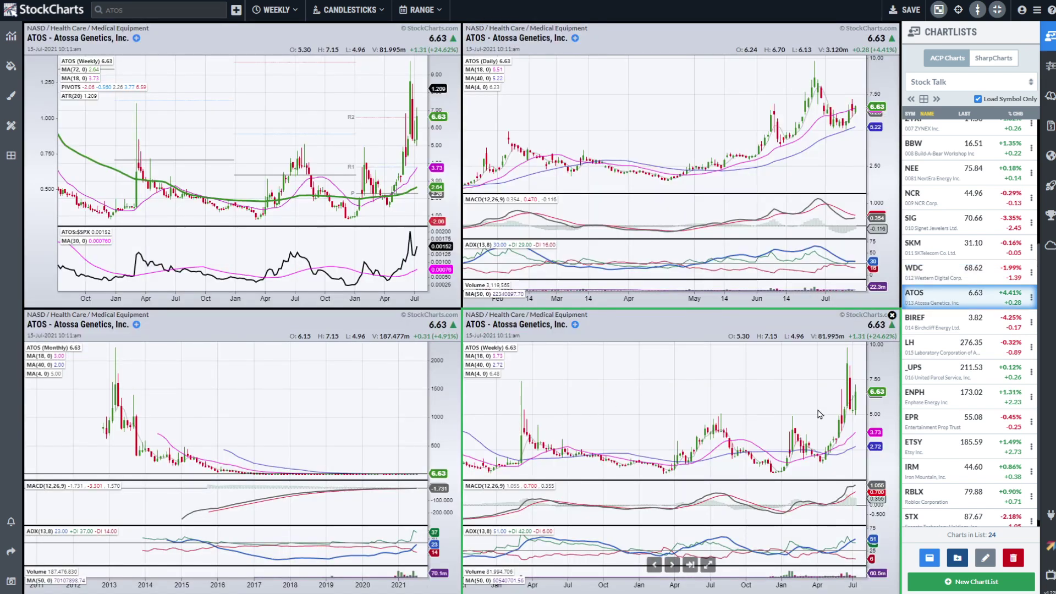
click(708, 564)
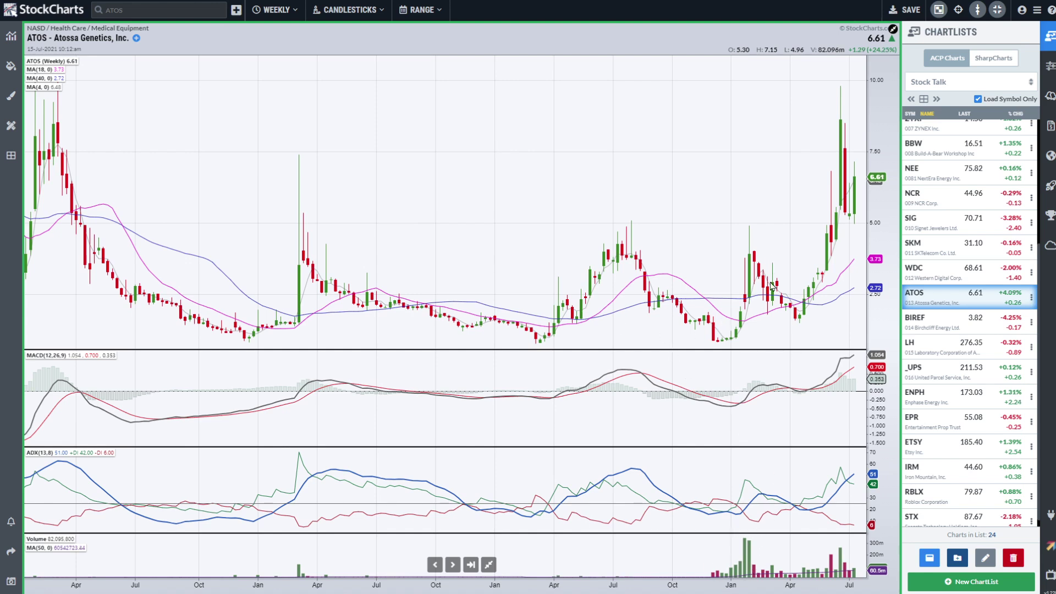
scroll(737, 256, down, 5)
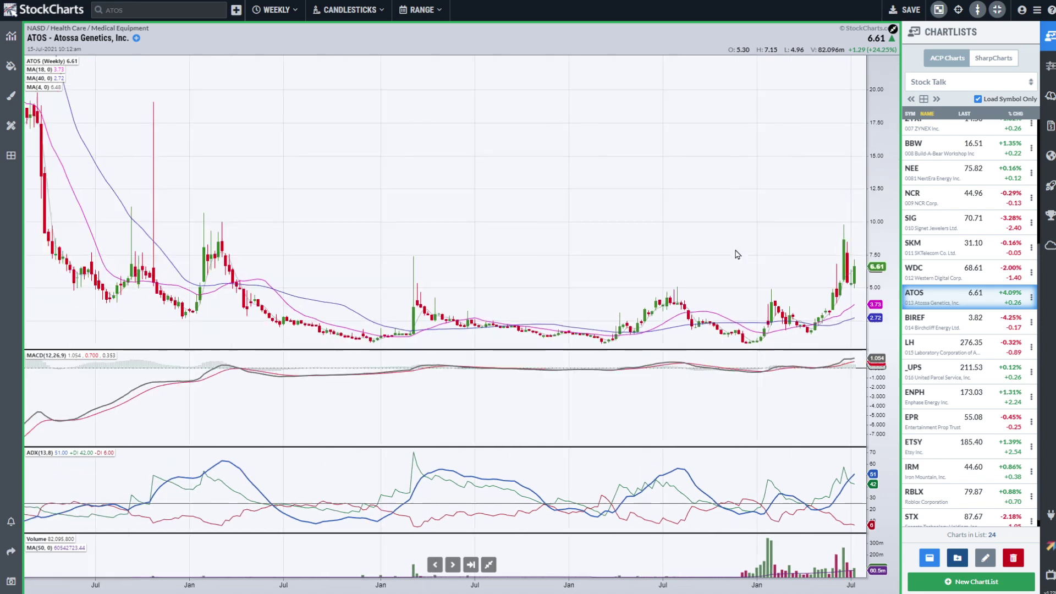
scroll(760, 291, up, 3)
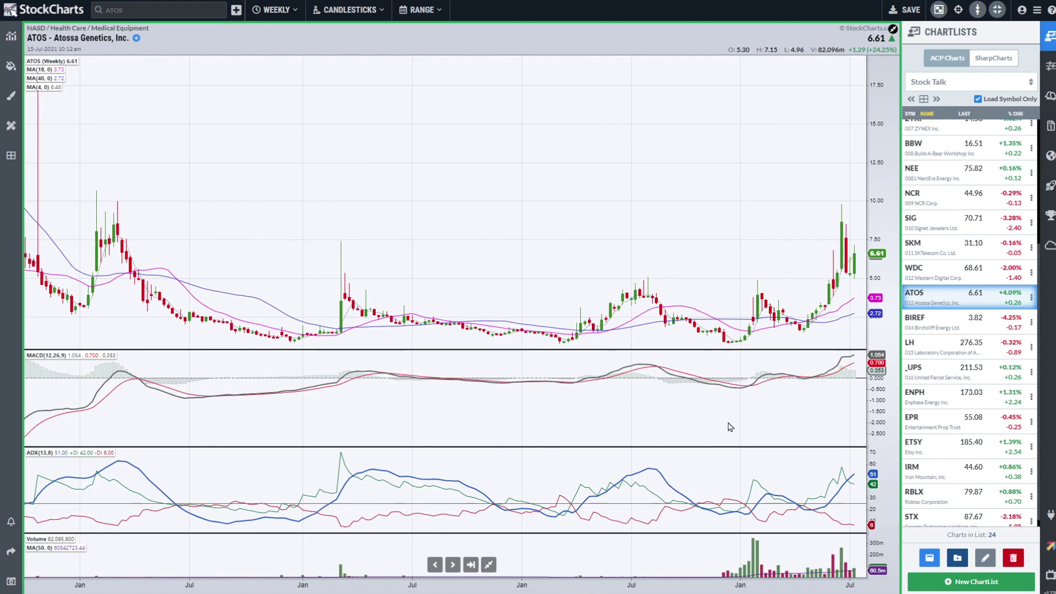
click(489, 564)
click(492, 565)
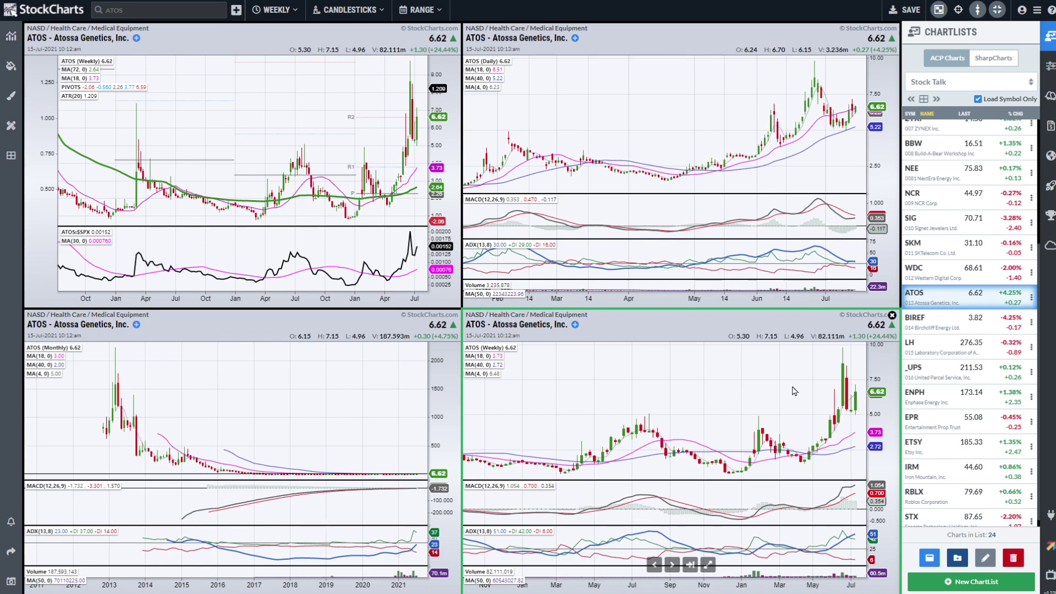
scroll(794, 391, down, 3)
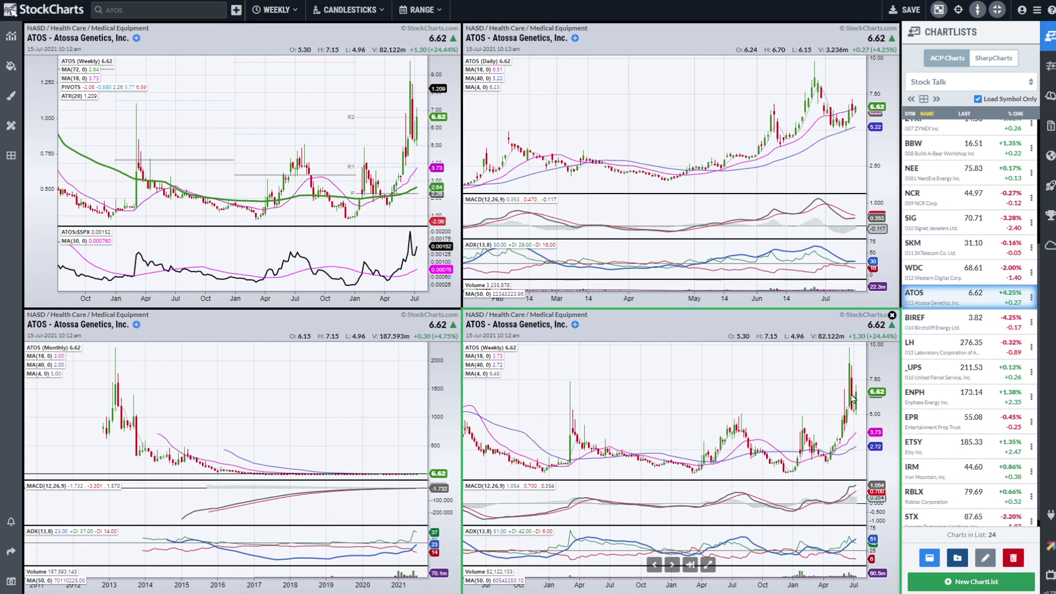
- Load BIREF, LH and _UPS from the ChartList in turn and examine each stock in the four-chart layout
click(943, 323)
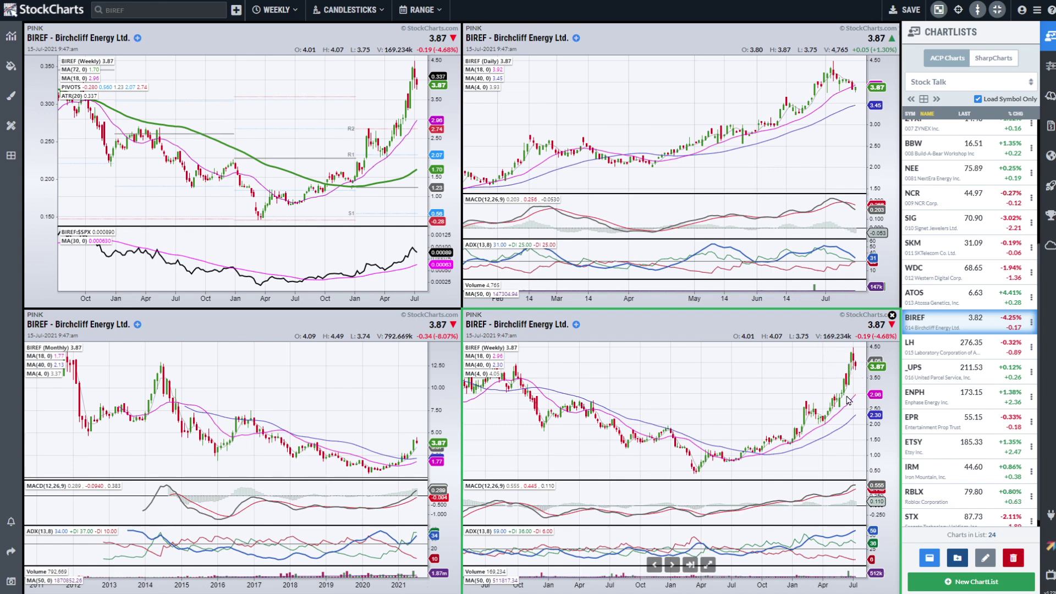
click(957, 351)
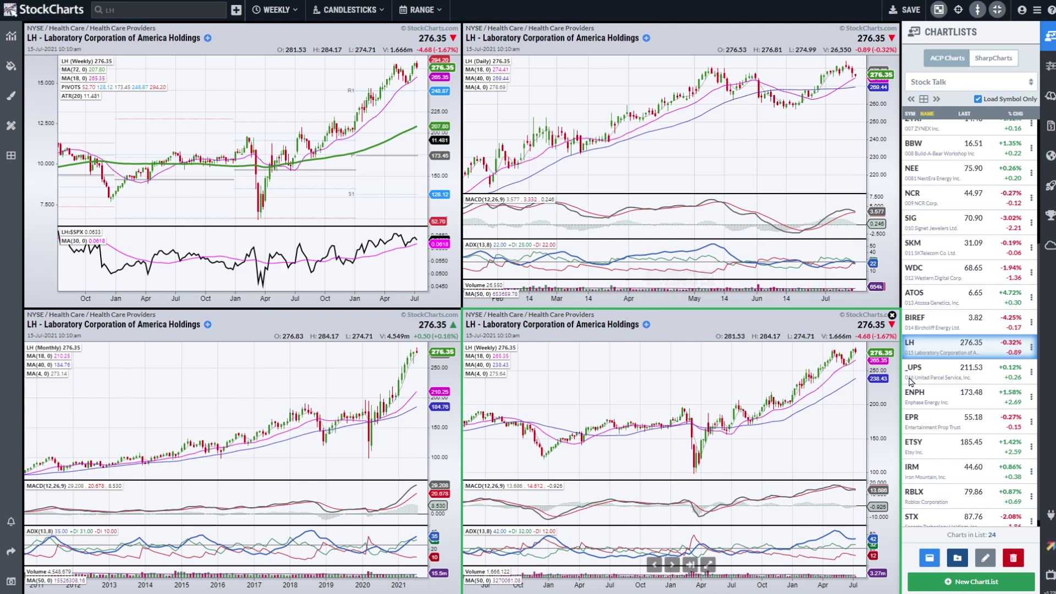
click(951, 379)
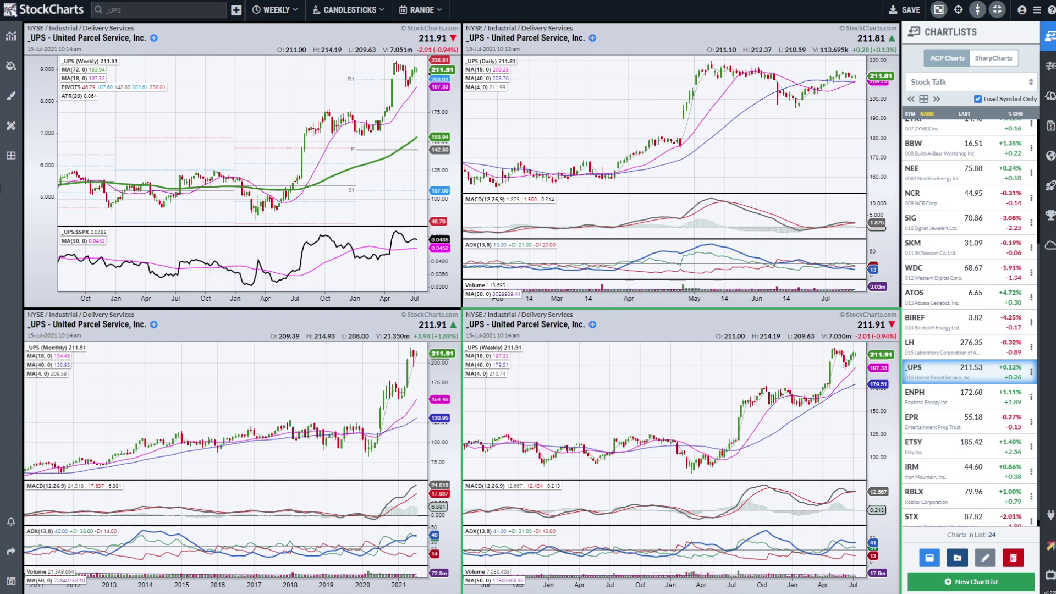
drag(863, 368, 879, 355)
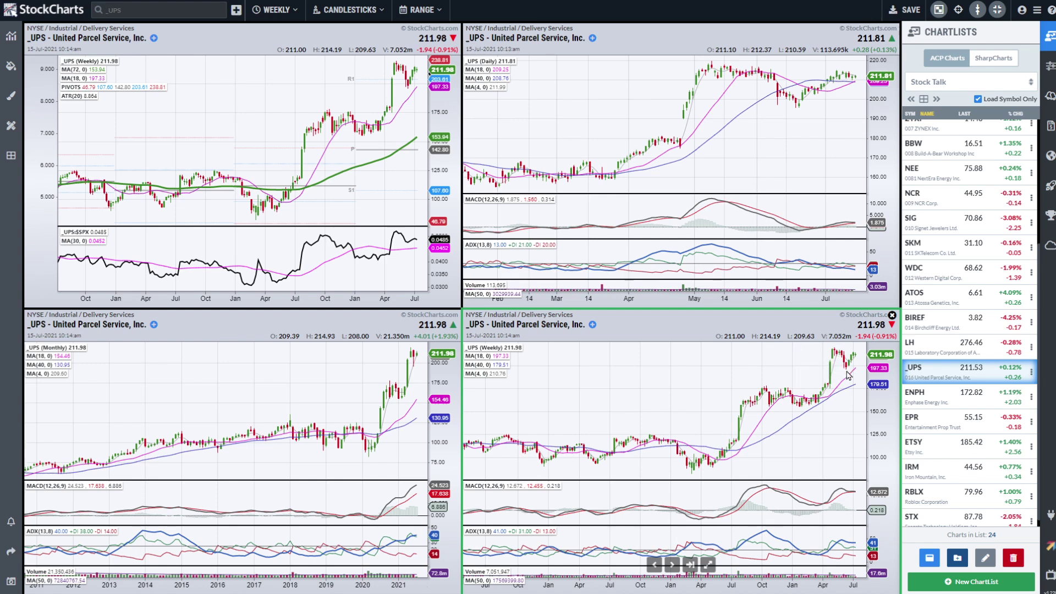
- Load ENPH from the ChartList and examine its weekly chart enlarged, focusing on the most recent price action
click(935, 396)
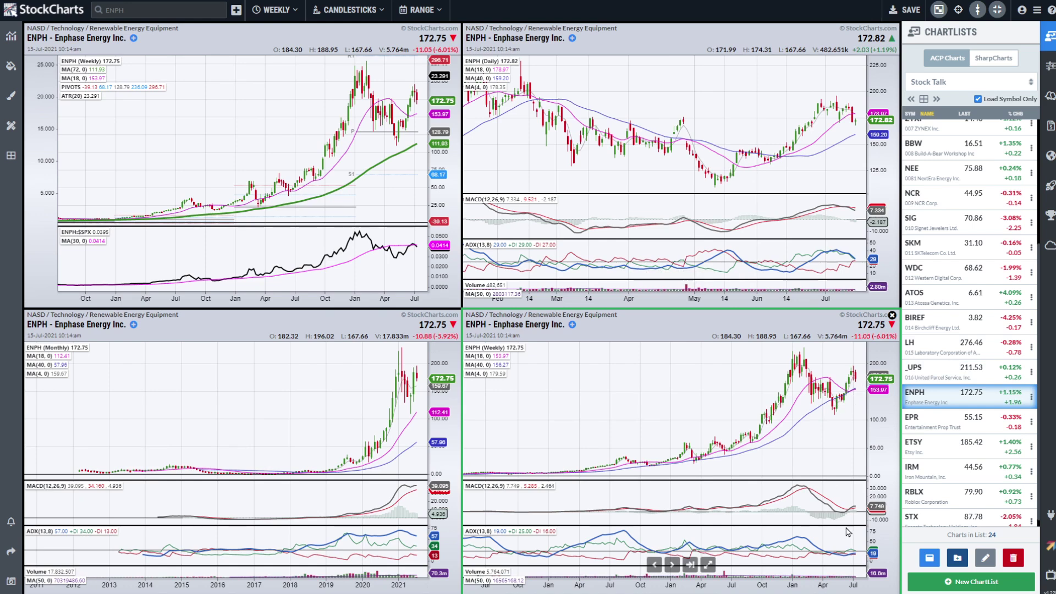
click(708, 565)
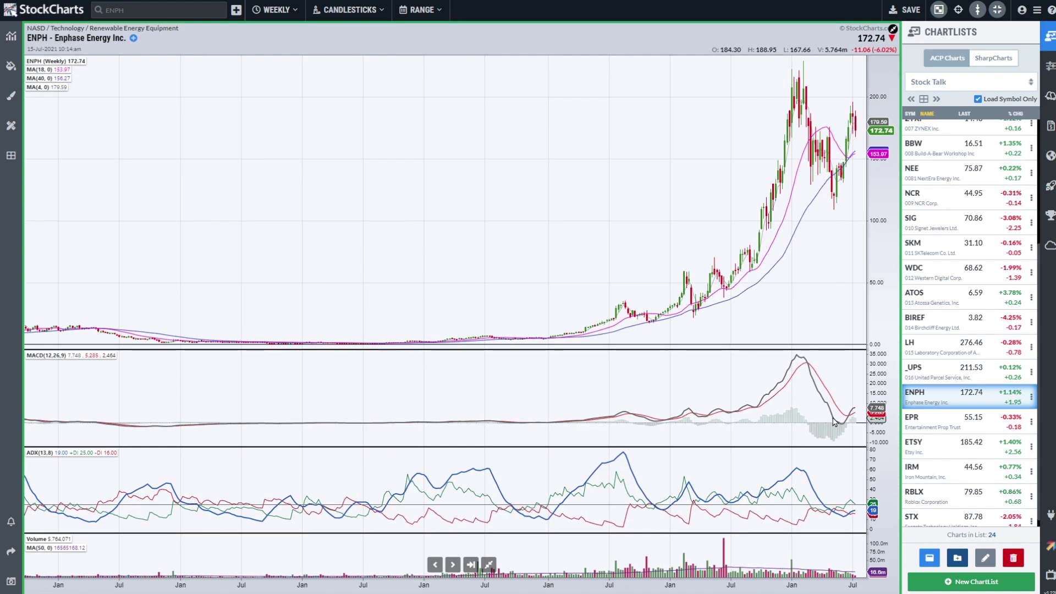
scroll(825, 264, up, 3)
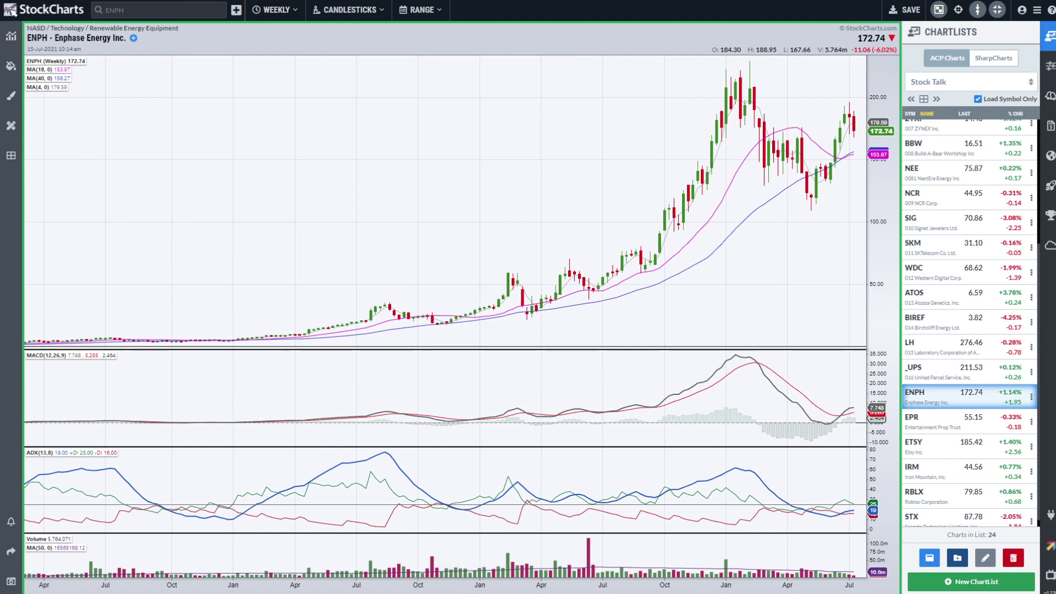
- Sketch a small handle and a wider rounded base in red over ENPH's recent weekly candles, and return to the four-chart layout
mouse_move(850, 118)
mouse_down()
mouse_move(863, 148)
mouse_move(877, 116)
mouse_up()
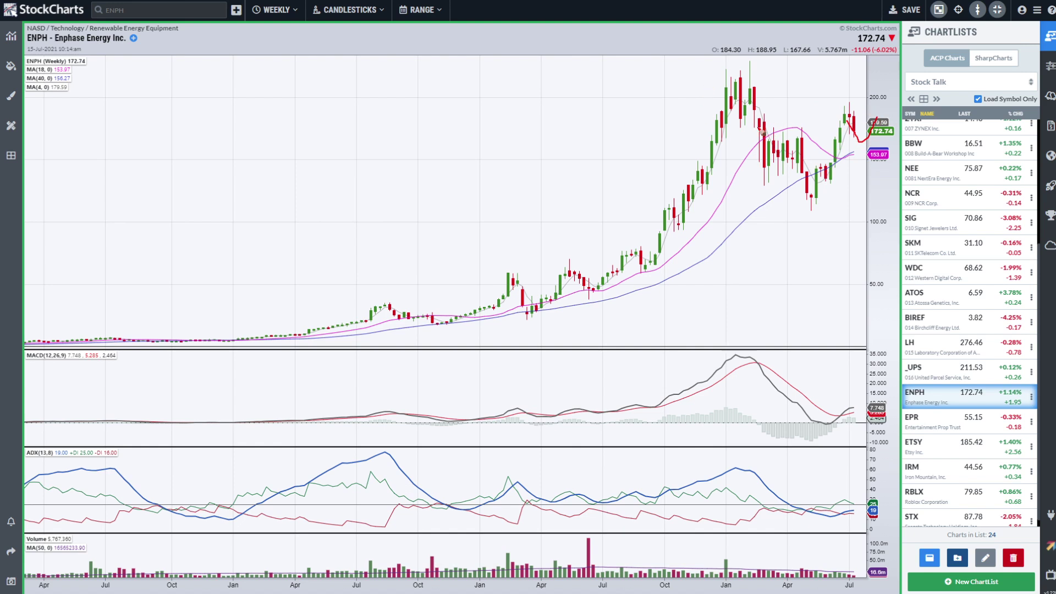
mouse_move(785, 159)
mouse_down()
mouse_move(833, 174)
mouse_move(847, 123)
mouse_up()
click(489, 563)
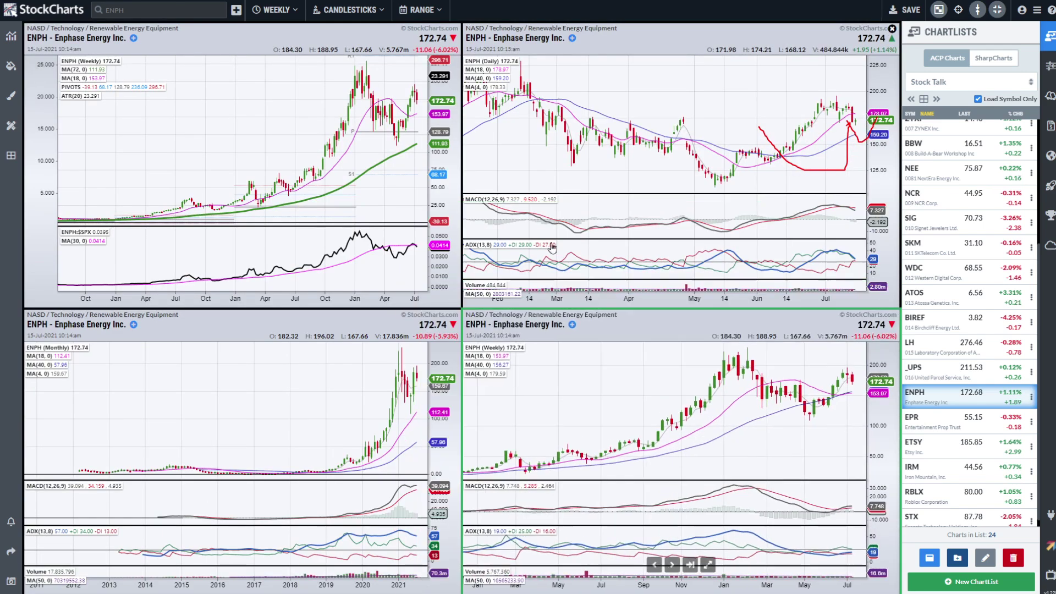